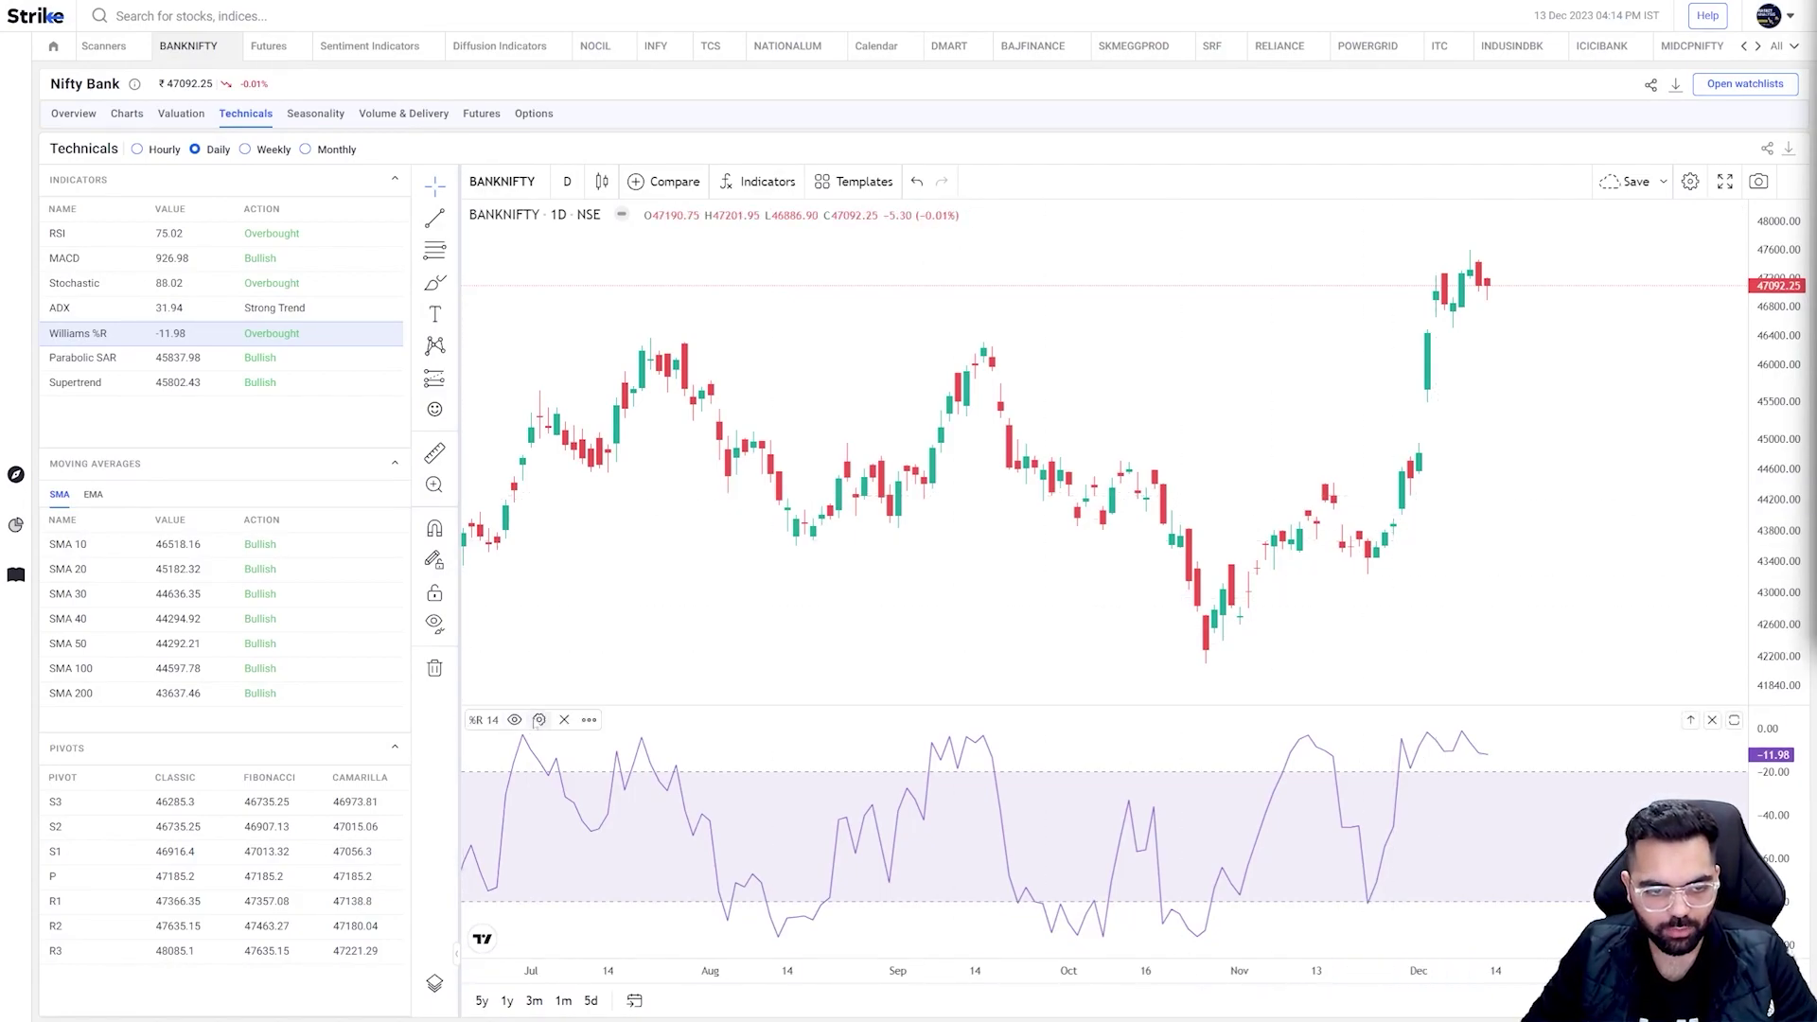
click(539, 721)
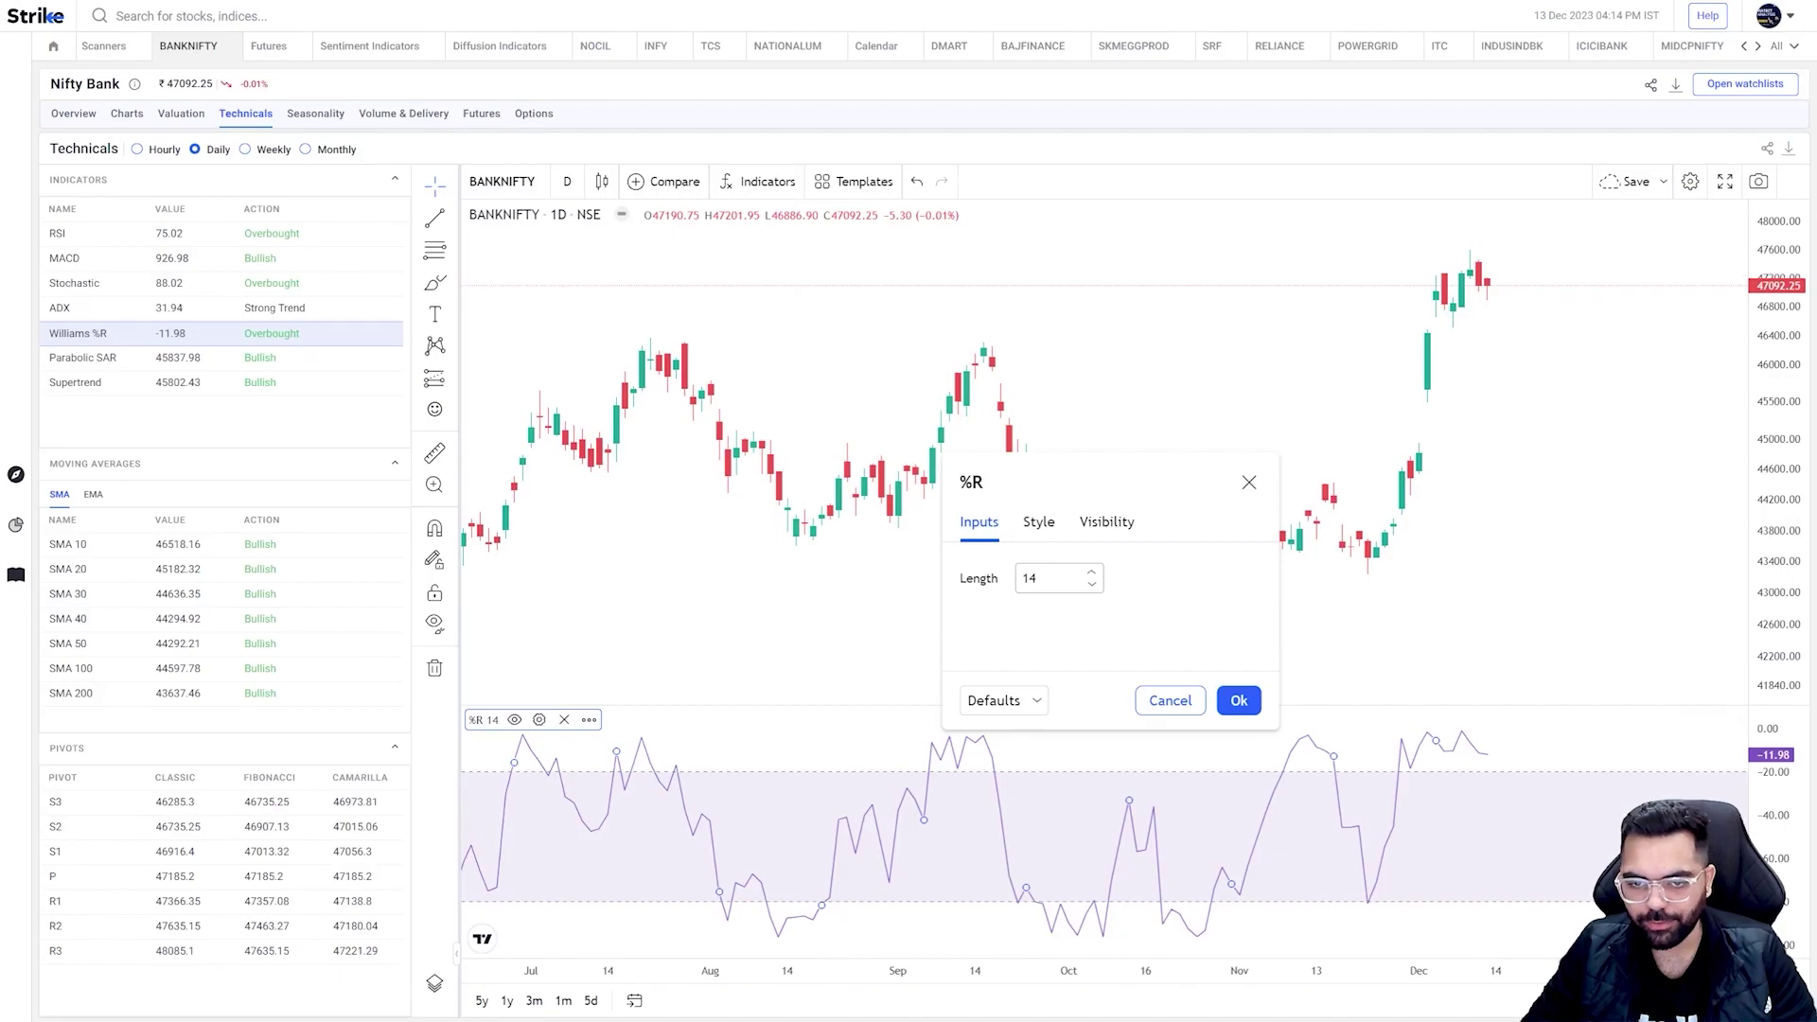
click(1239, 700)
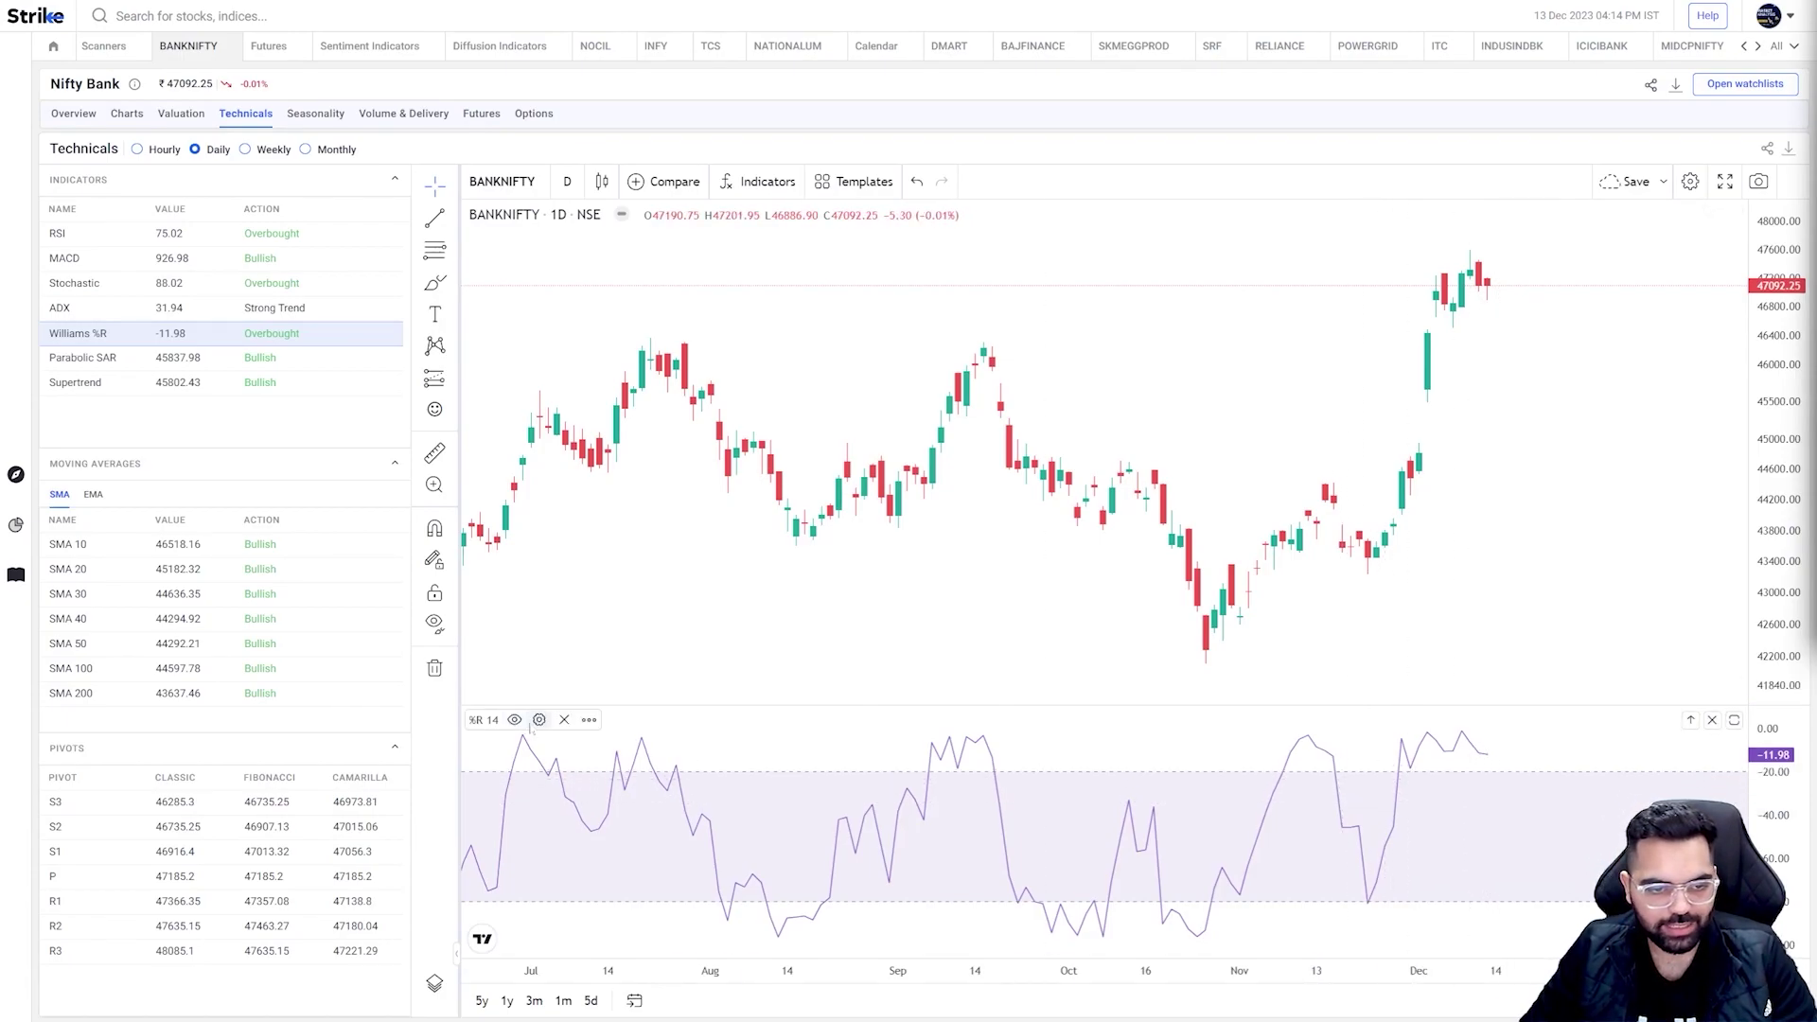
Step: Close the reopened %R settings without changes and start zooming the chart
click(540, 719)
click(1170, 700)
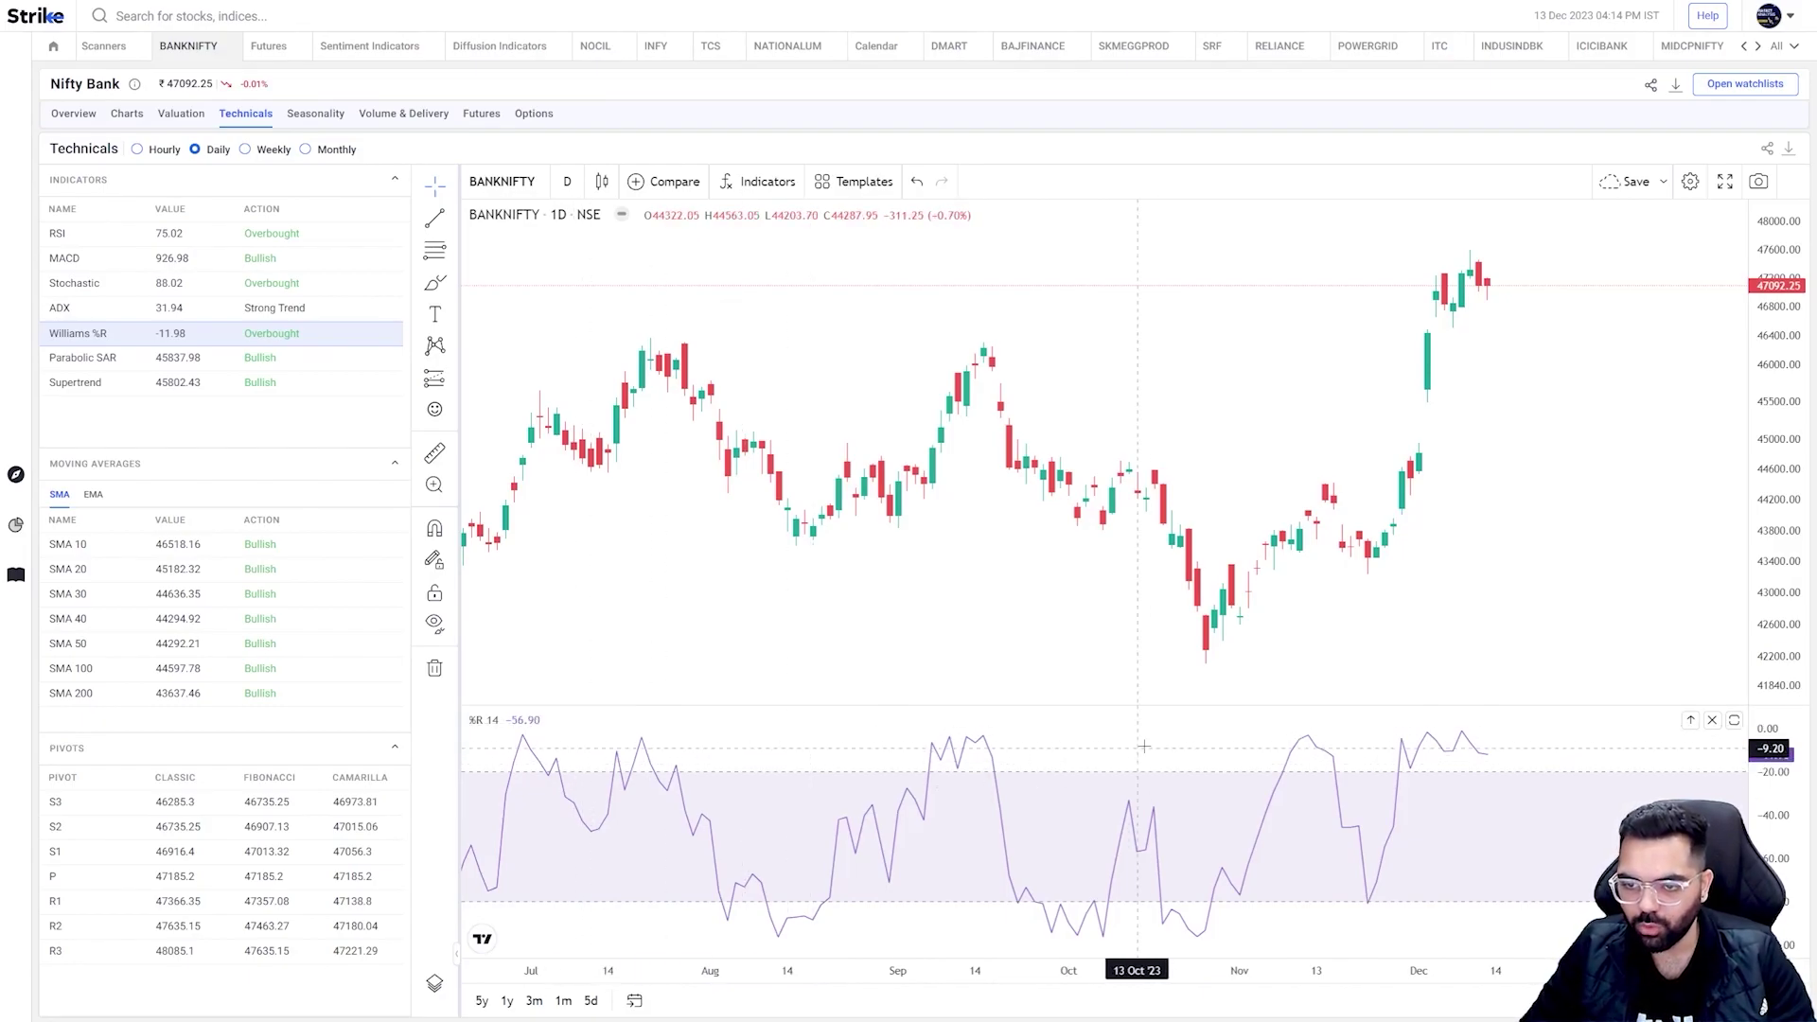
scroll(1581, 744, down, 1)
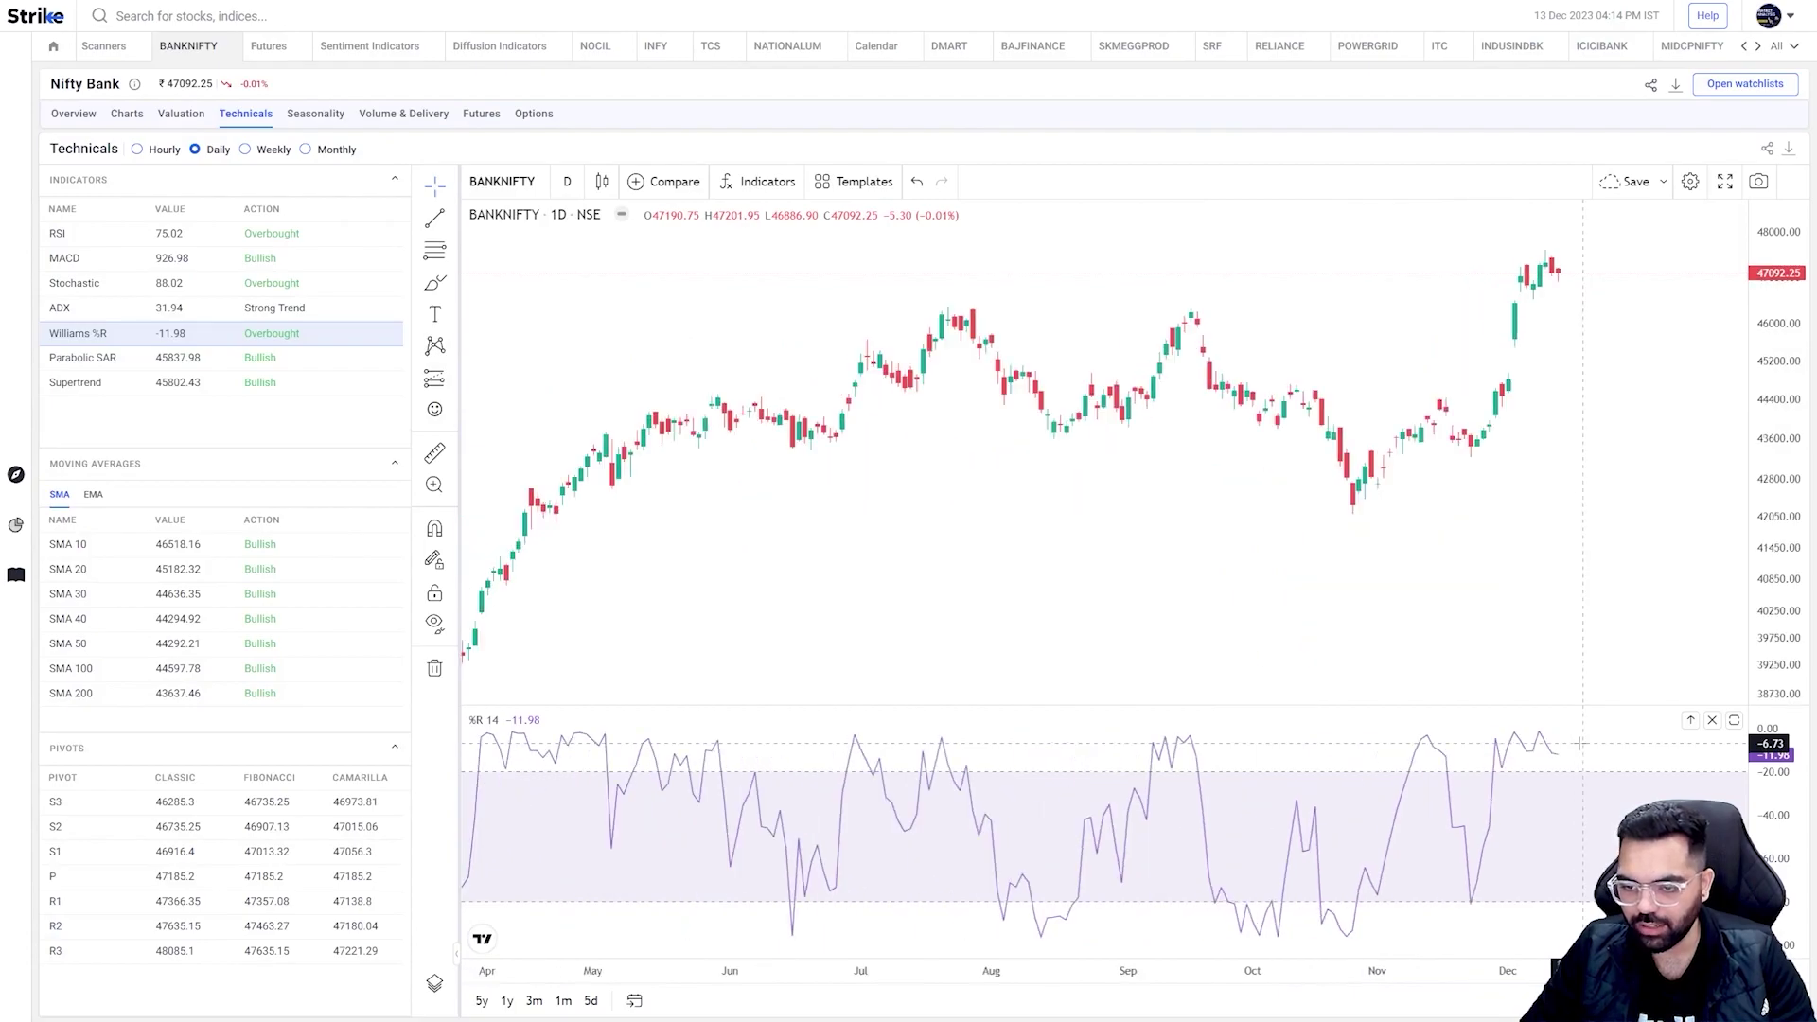
scroll(1411, 527, down, 2)
Step: Frame June to December history and bring up the freehand brush tools on the drawing toolbar
scroll(1410, 527, up, 1)
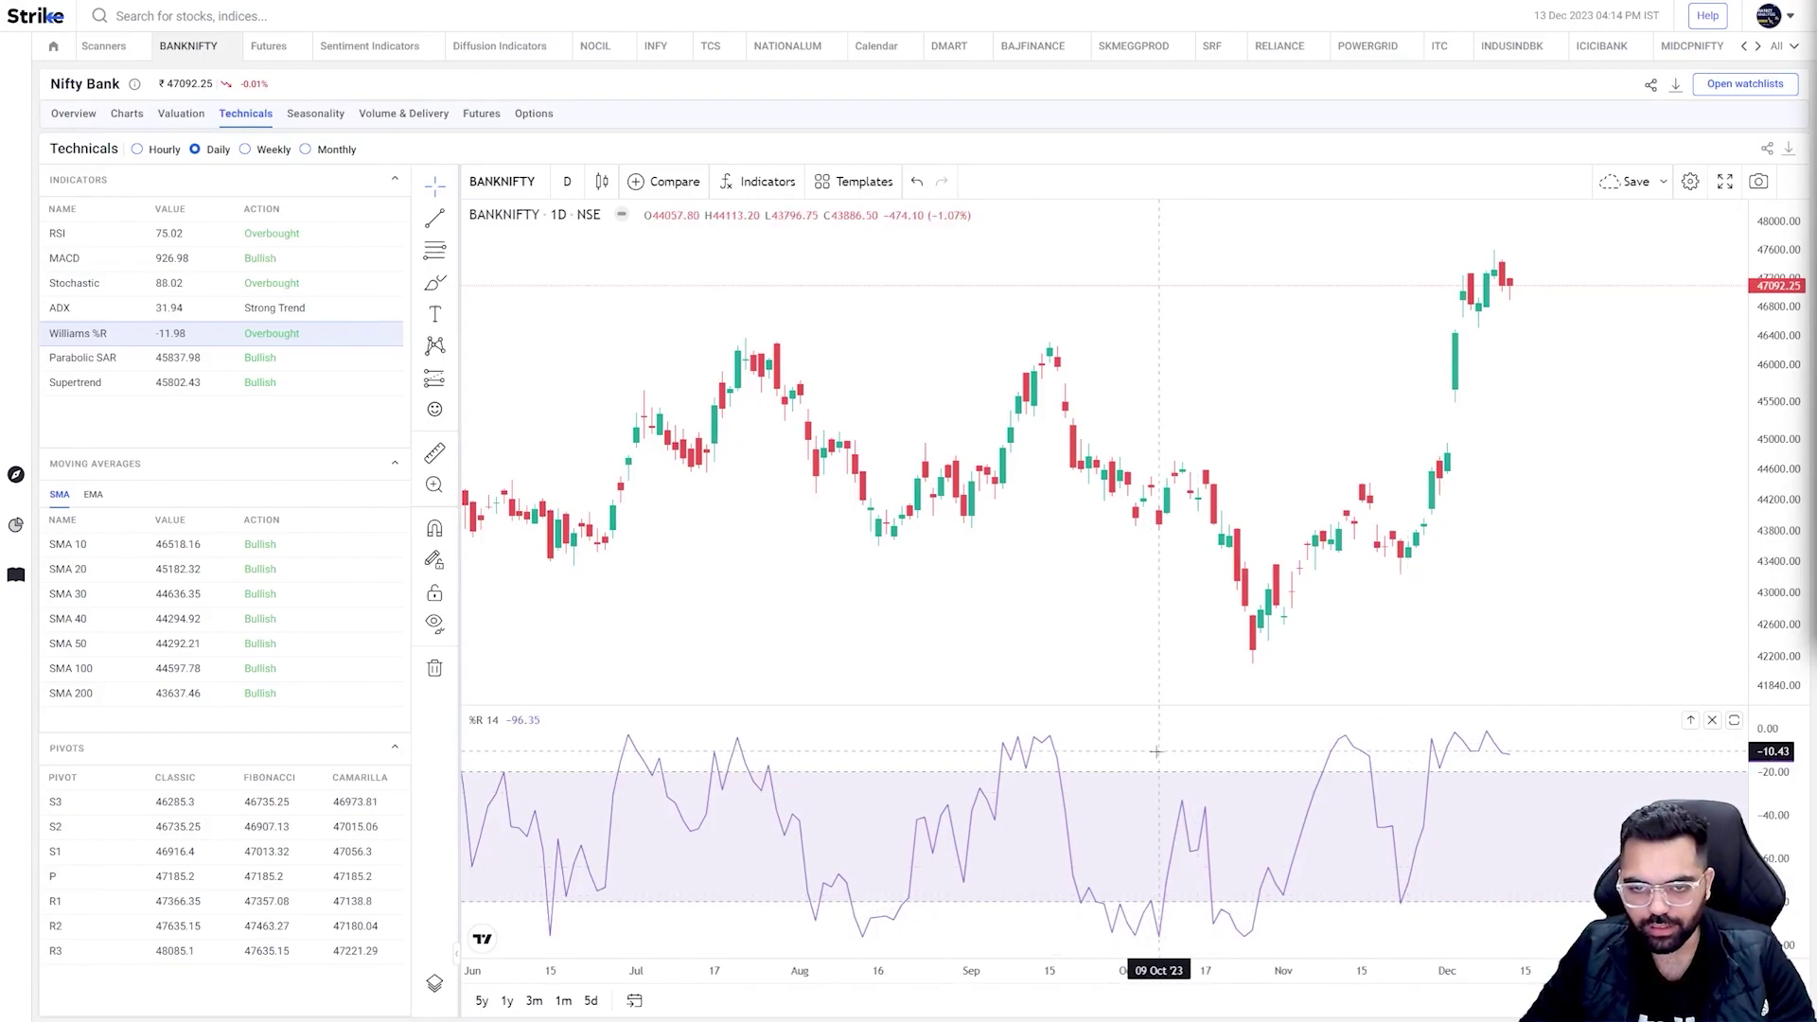
scroll(1136, 760, up, 2)
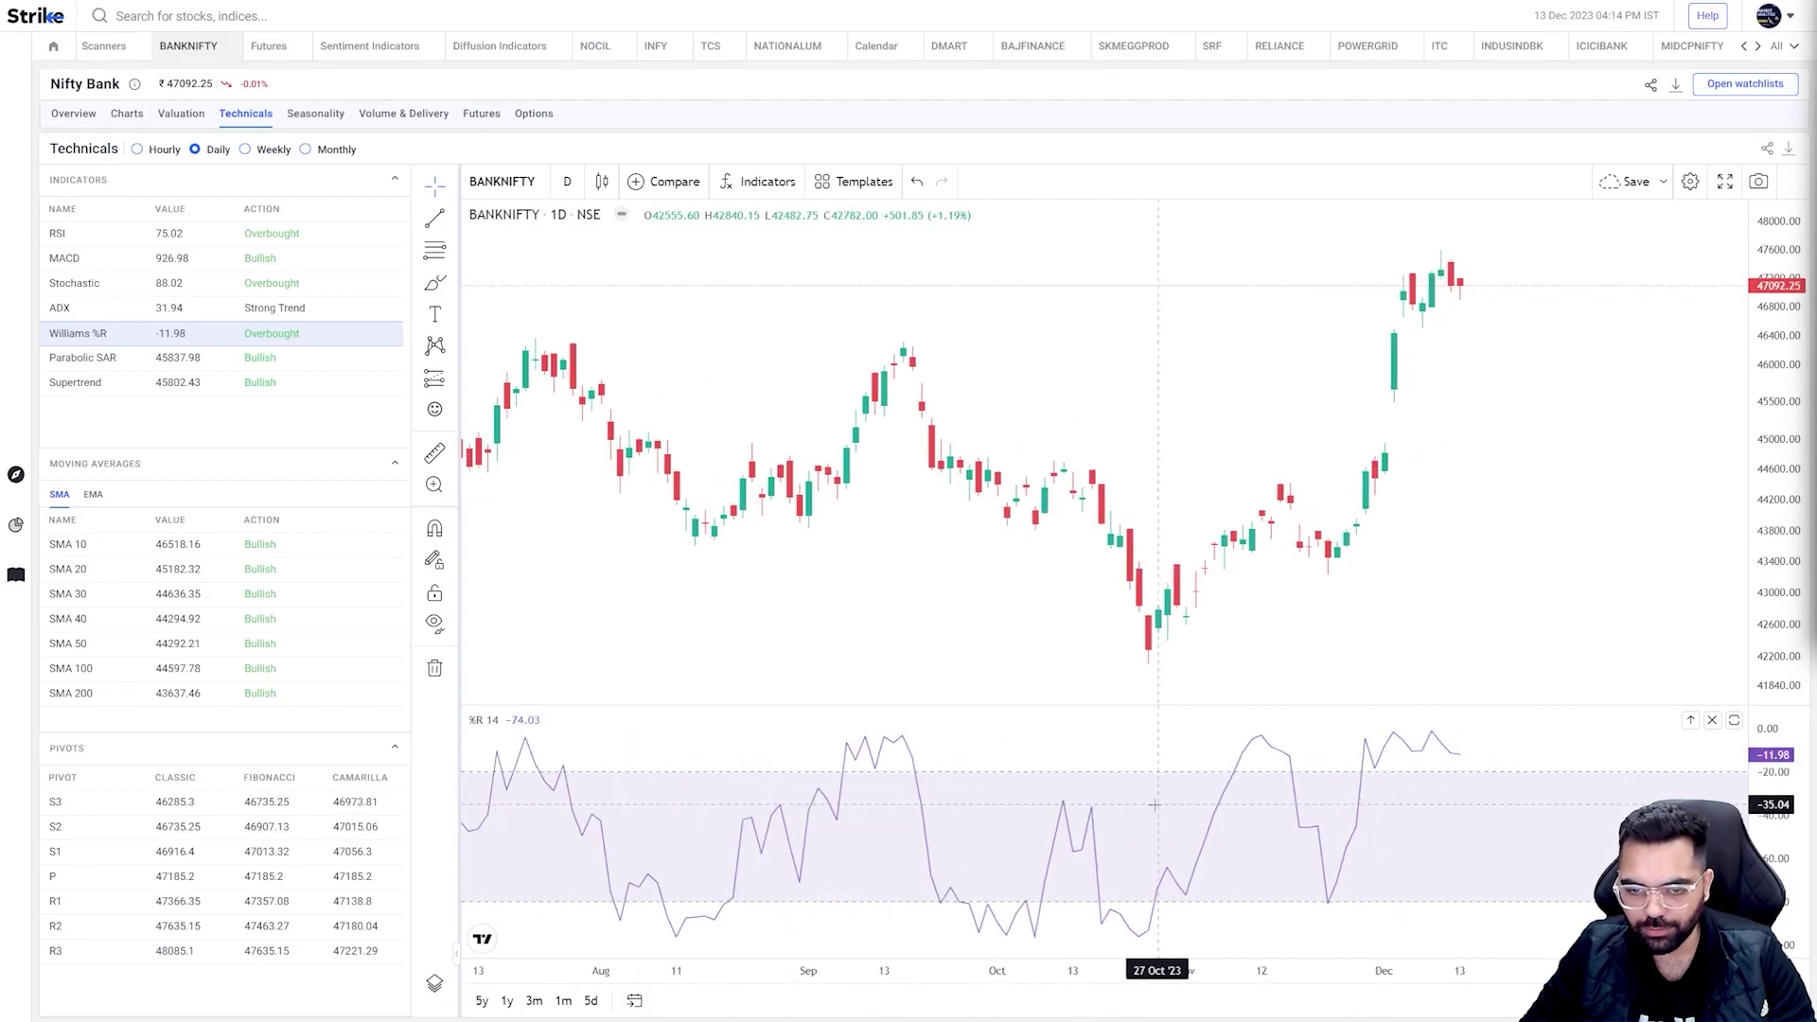
scroll(960, 791, down, 2)
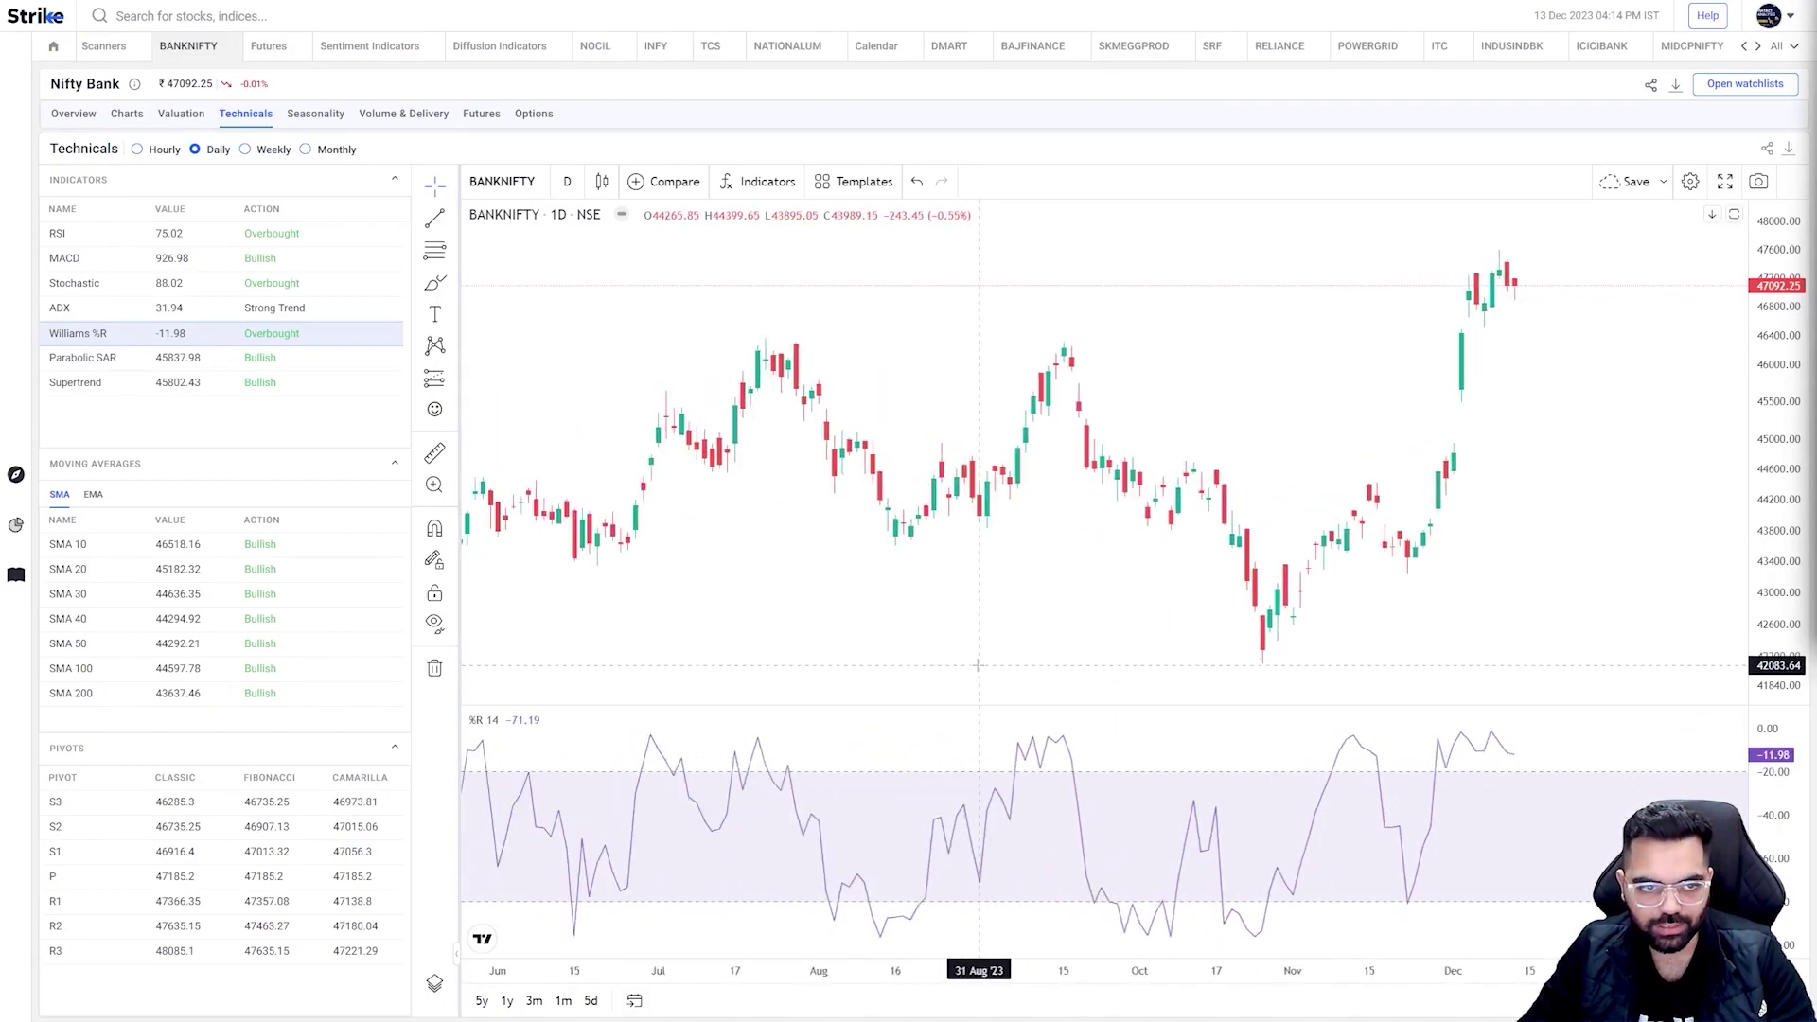
click(454, 284)
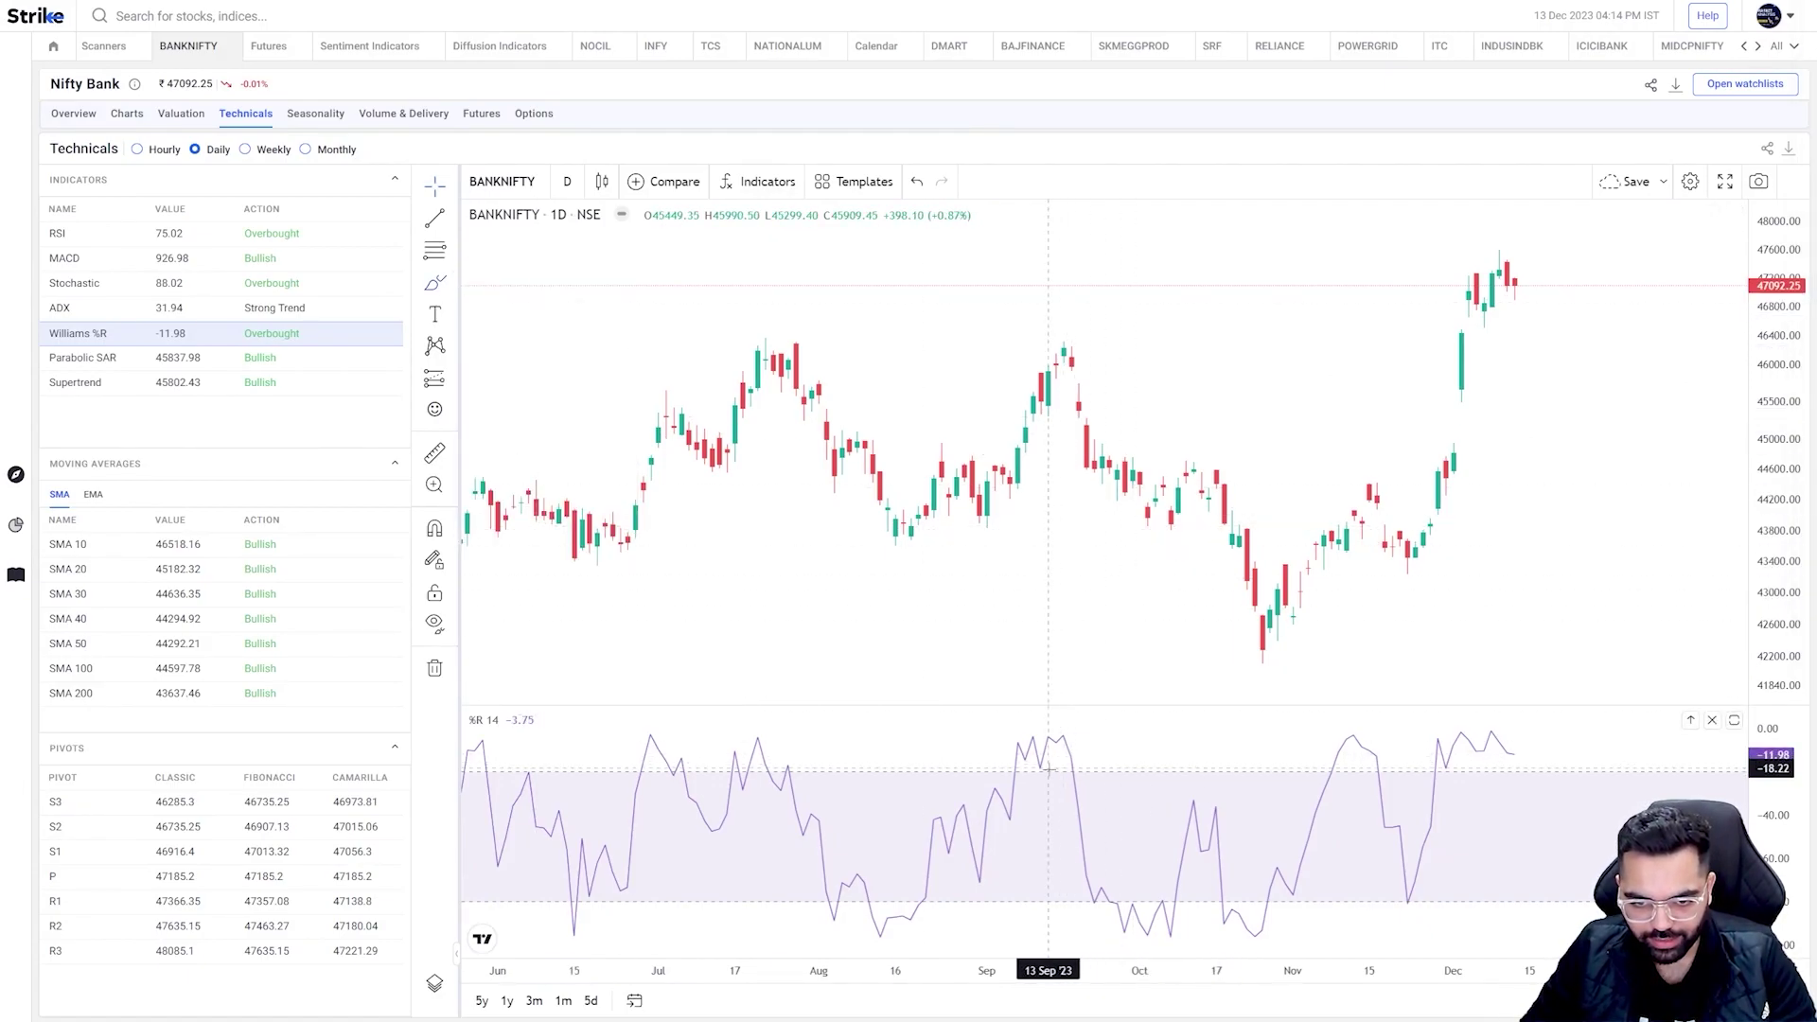
Step: Circle September's %R peaks, loop the top candle, and trace October's fall and rebound
mouse_move(1017, 771)
mouse_down()
mouse_move(1062, 743)
mouse_move(1014, 733)
mouse_move(1074, 738)
mouse_move(1071, 773)
mouse_up()
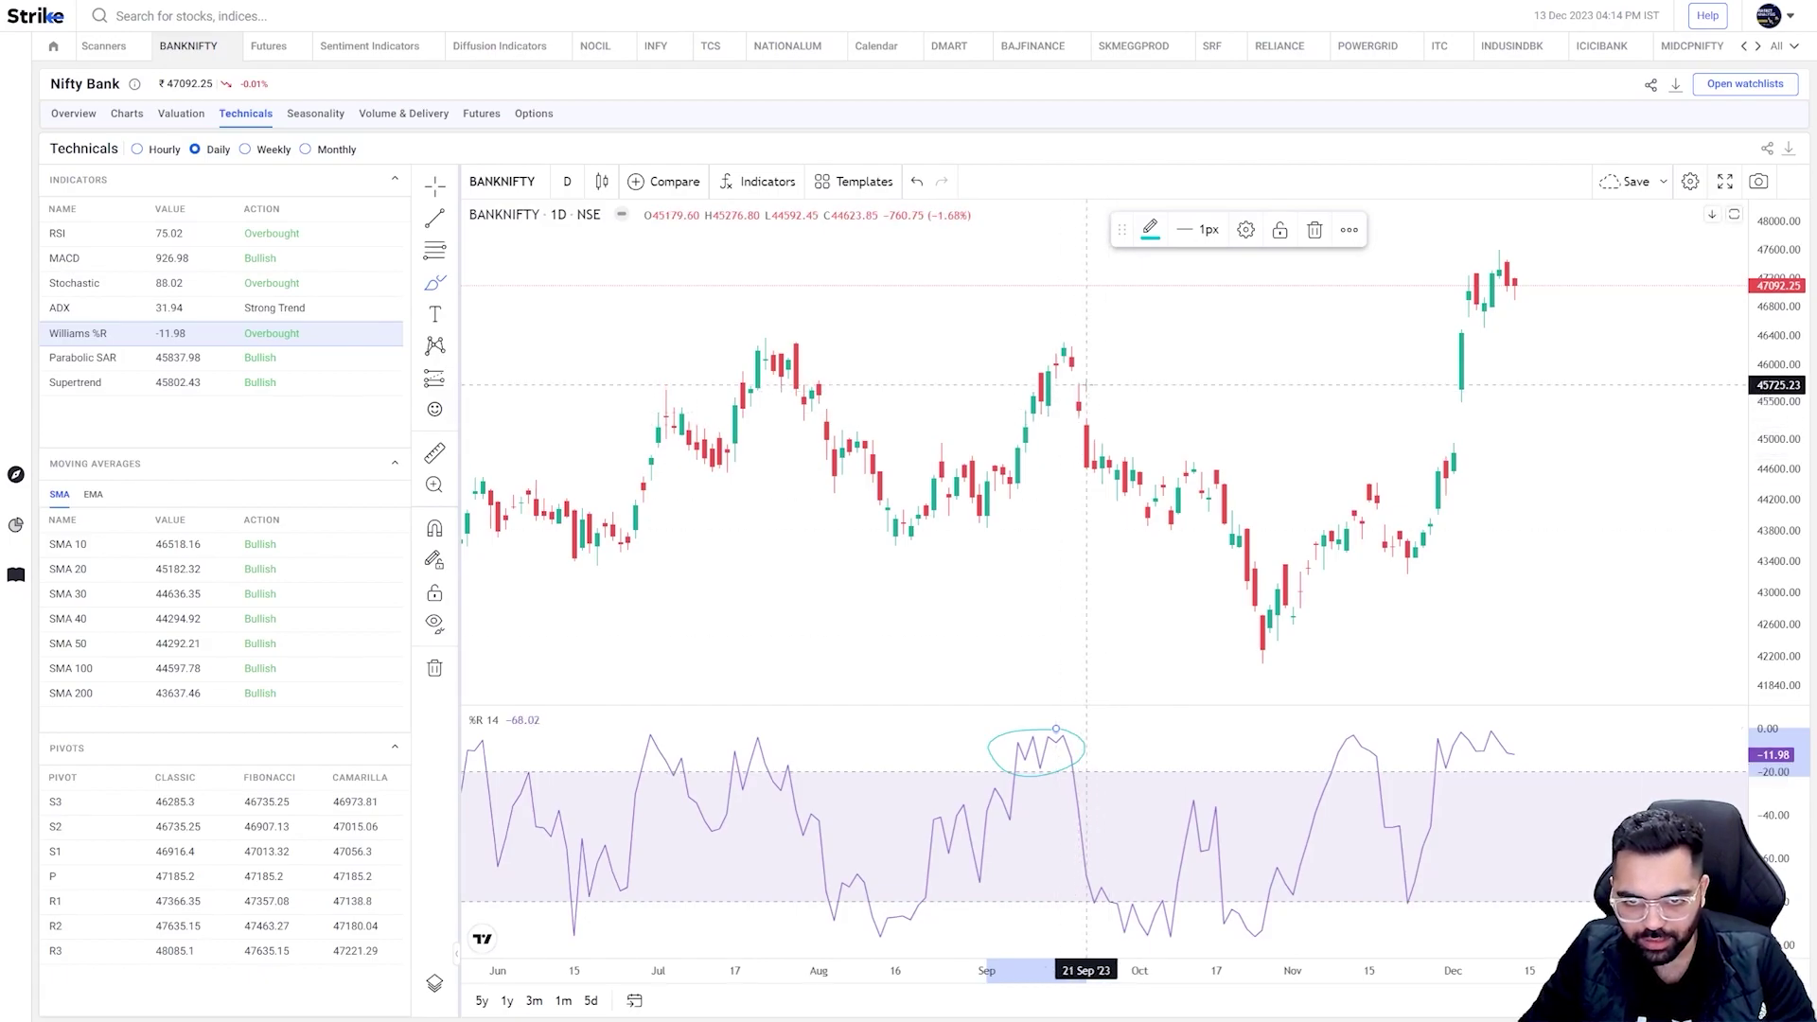
mouse_move(1079, 382)
mouse_down()
mouse_move(1077, 413)
mouse_move(1079, 380)
mouse_up()
mouse_move(1089, 482)
mouse_down()
mouse_move(1212, 584)
mouse_move(1248, 662)
mouse_up()
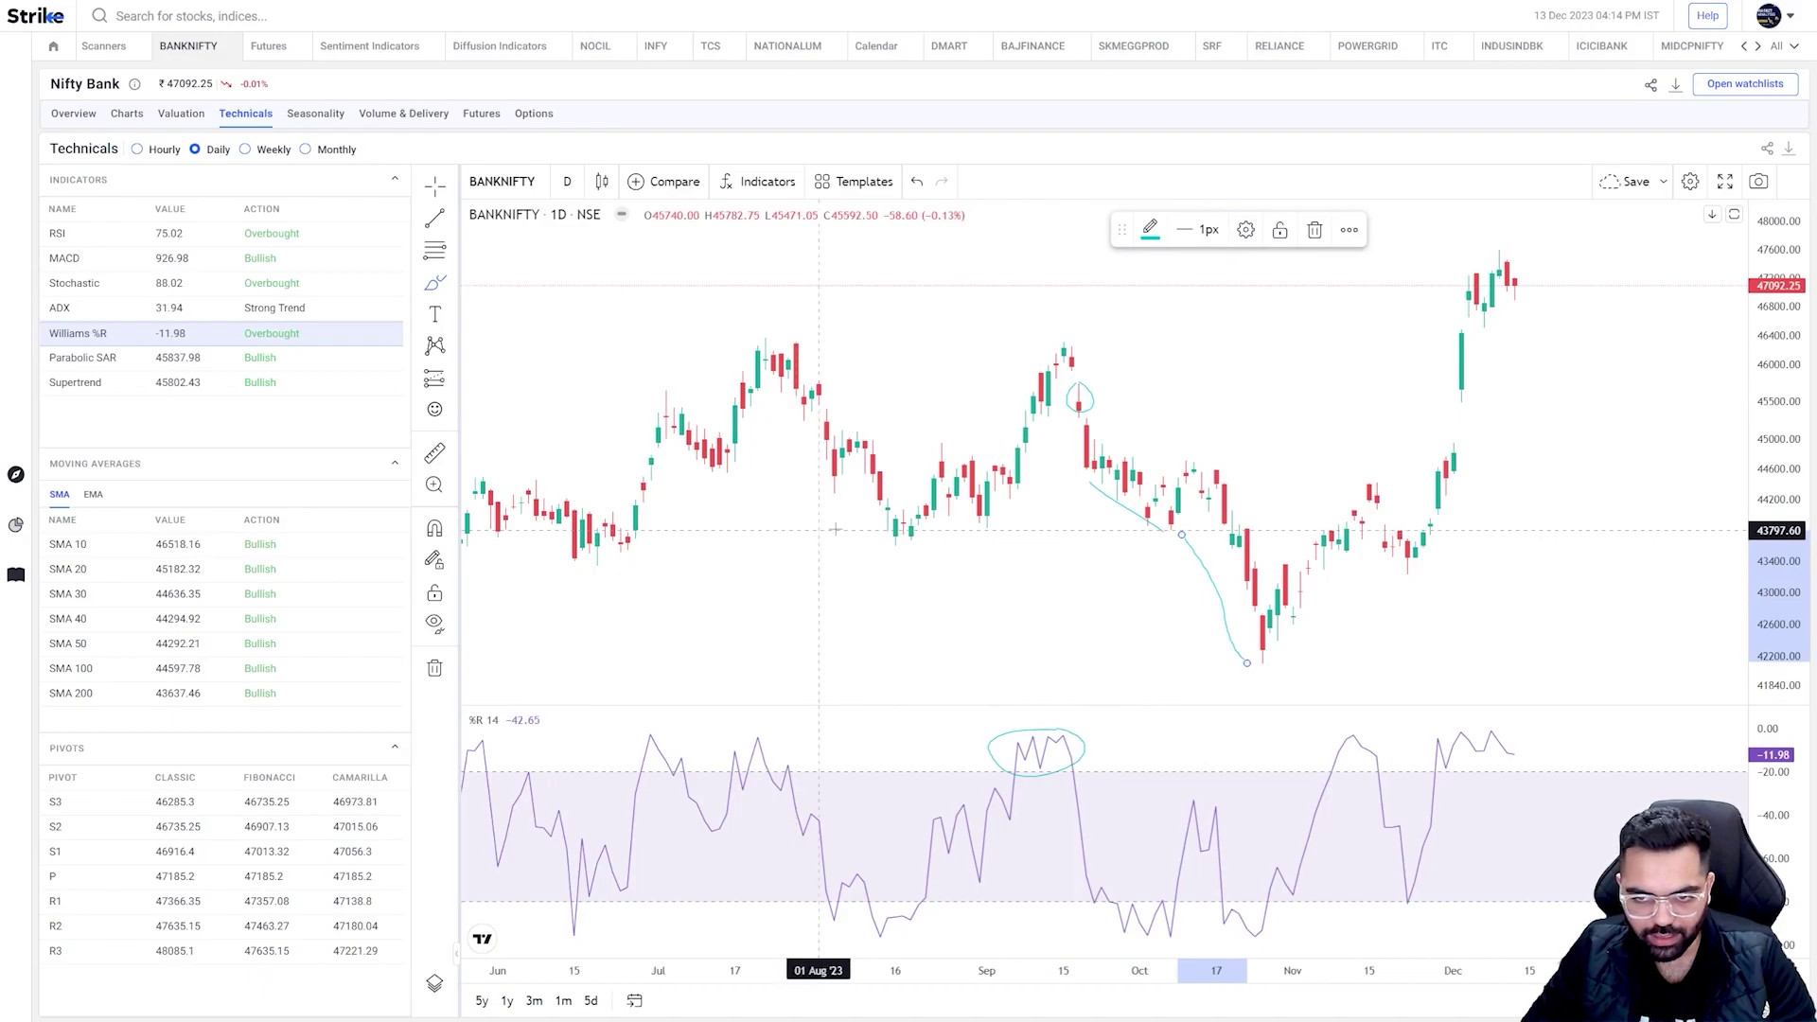
click(1251, 927)
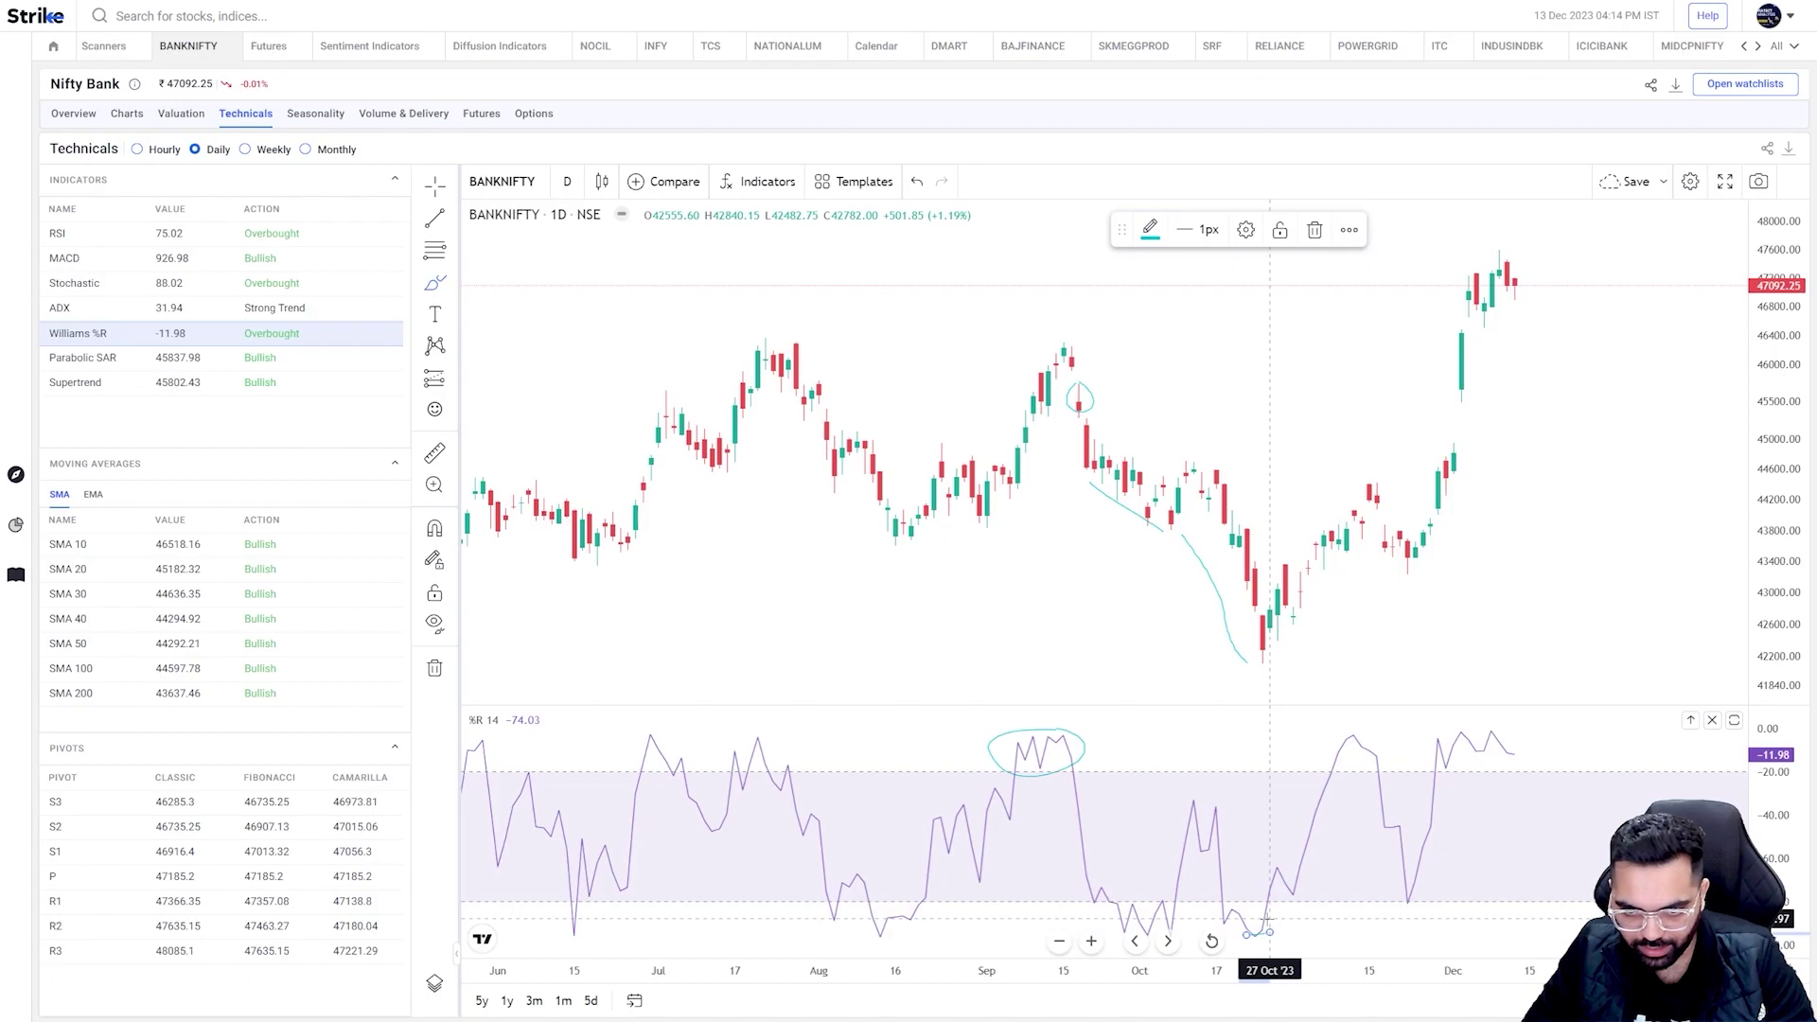
mouse_move(1270, 682)
mouse_down()
mouse_move(1258, 646)
mouse_move(1299, 661)
mouse_move(1369, 523)
mouse_up()
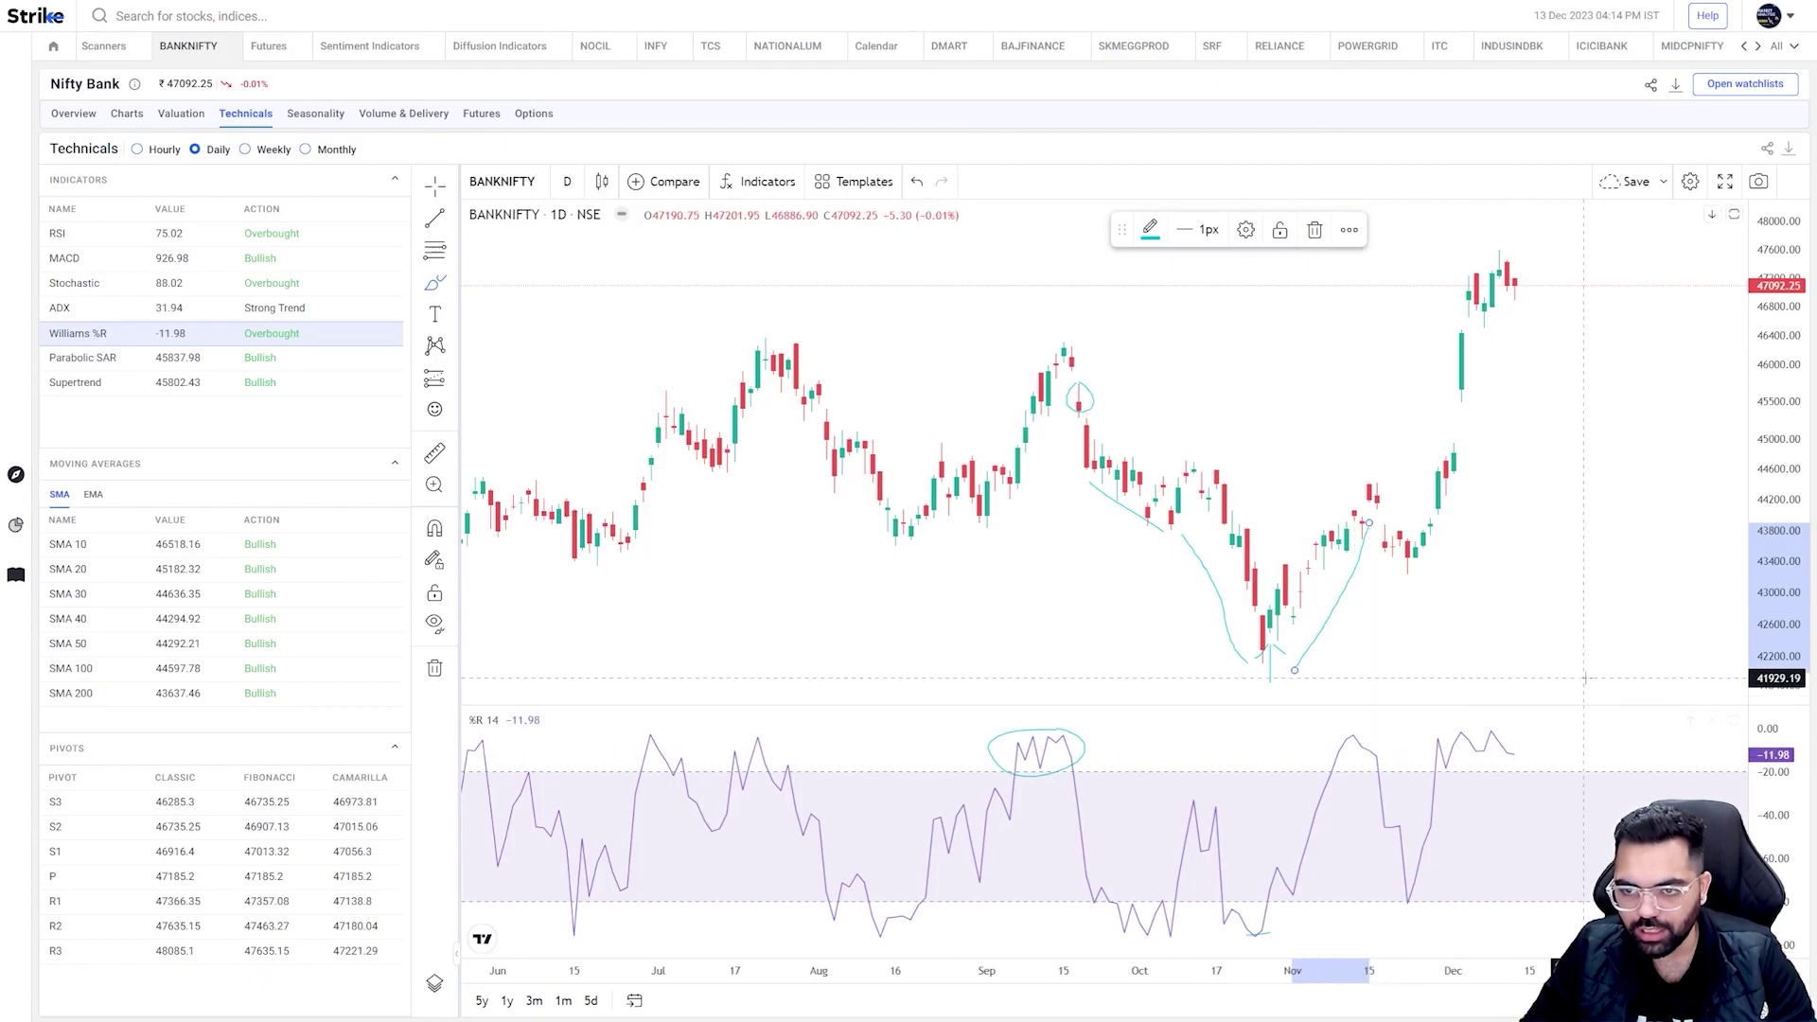
Step: Remove every freehand drawing from the chart, then zoom out and back in
key(Delete)
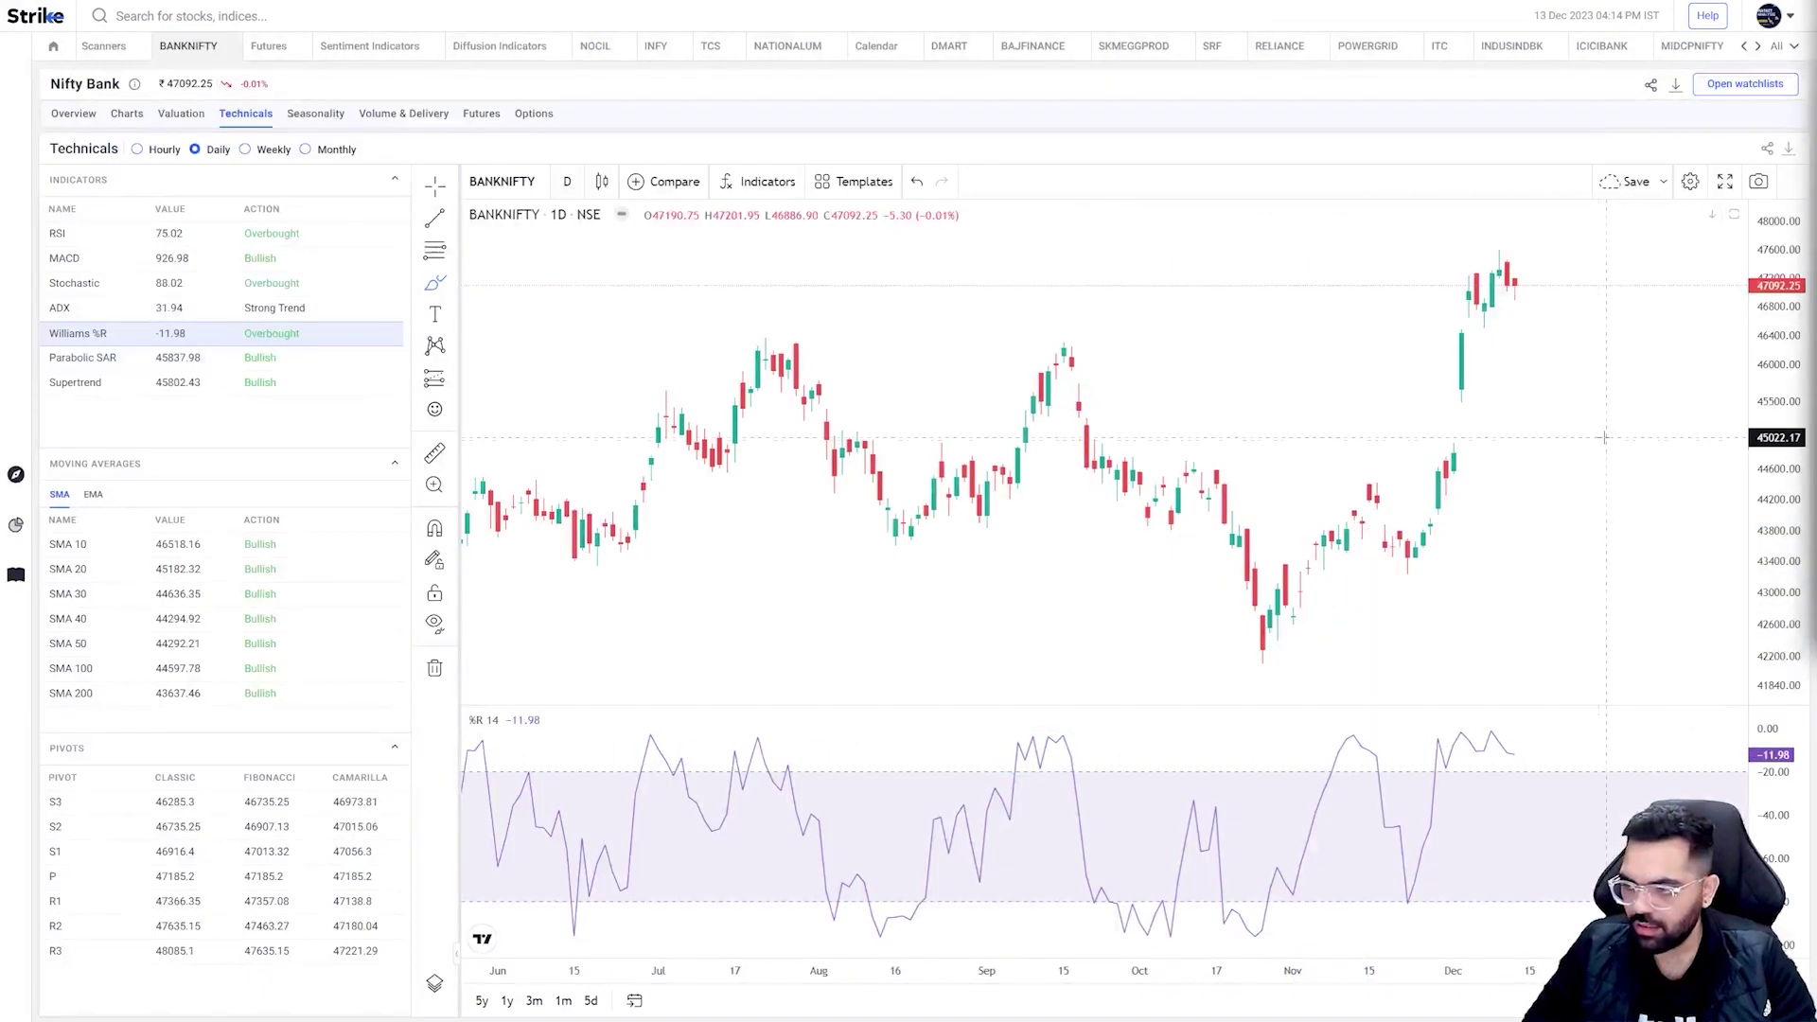
scroll(1300, 414, down, 1)
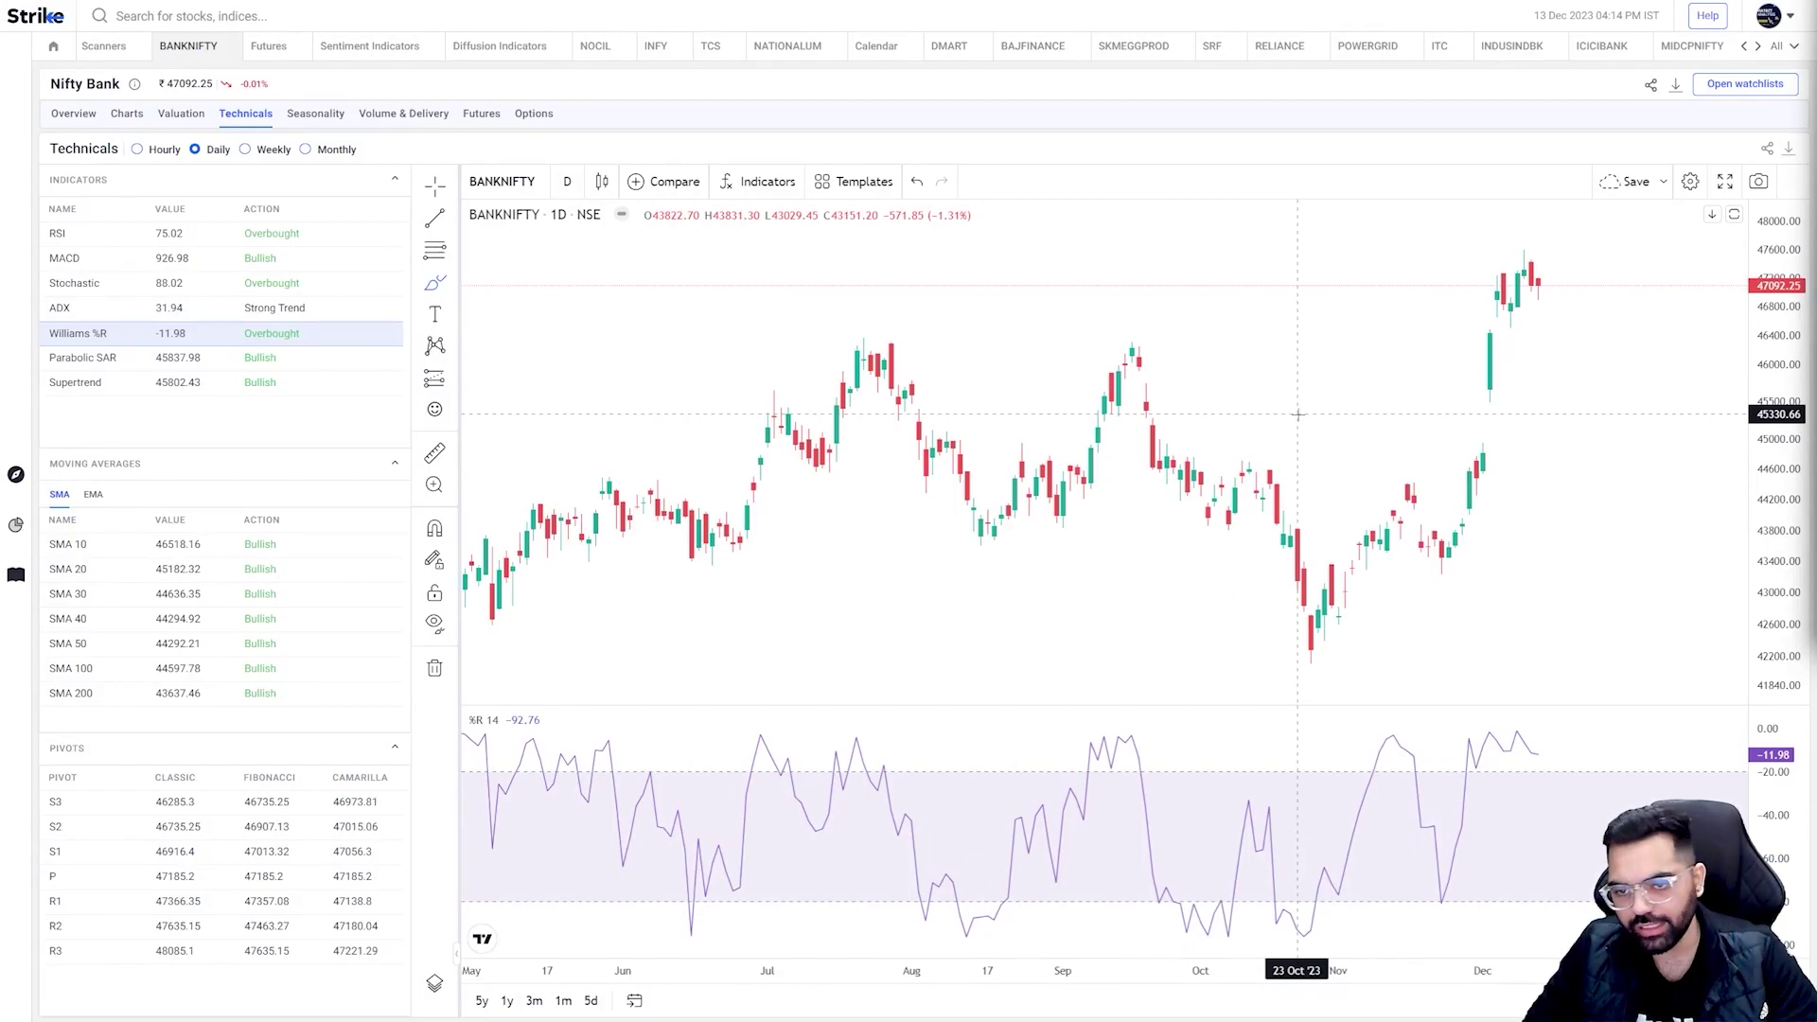
scroll(1297, 414, up, 1)
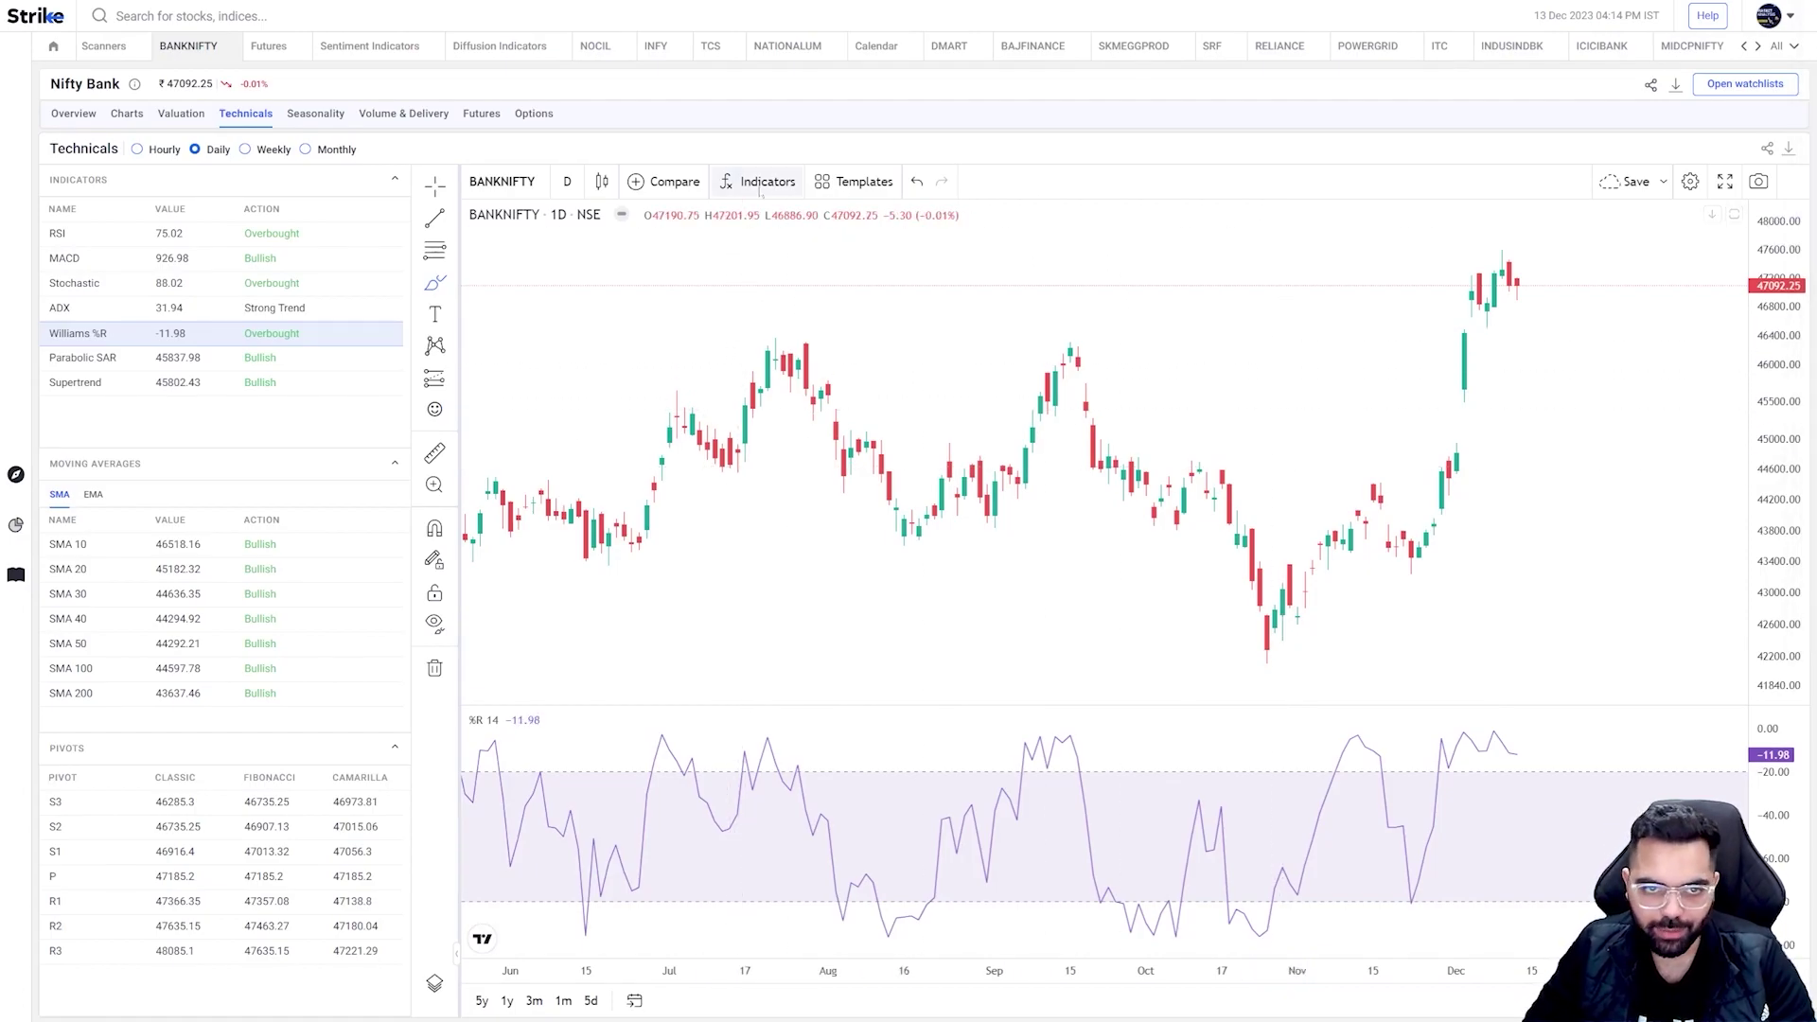
Step: Add a 9-period Moving Average indicator to the BANKNIFTY chart
click(760, 181)
text(movin)
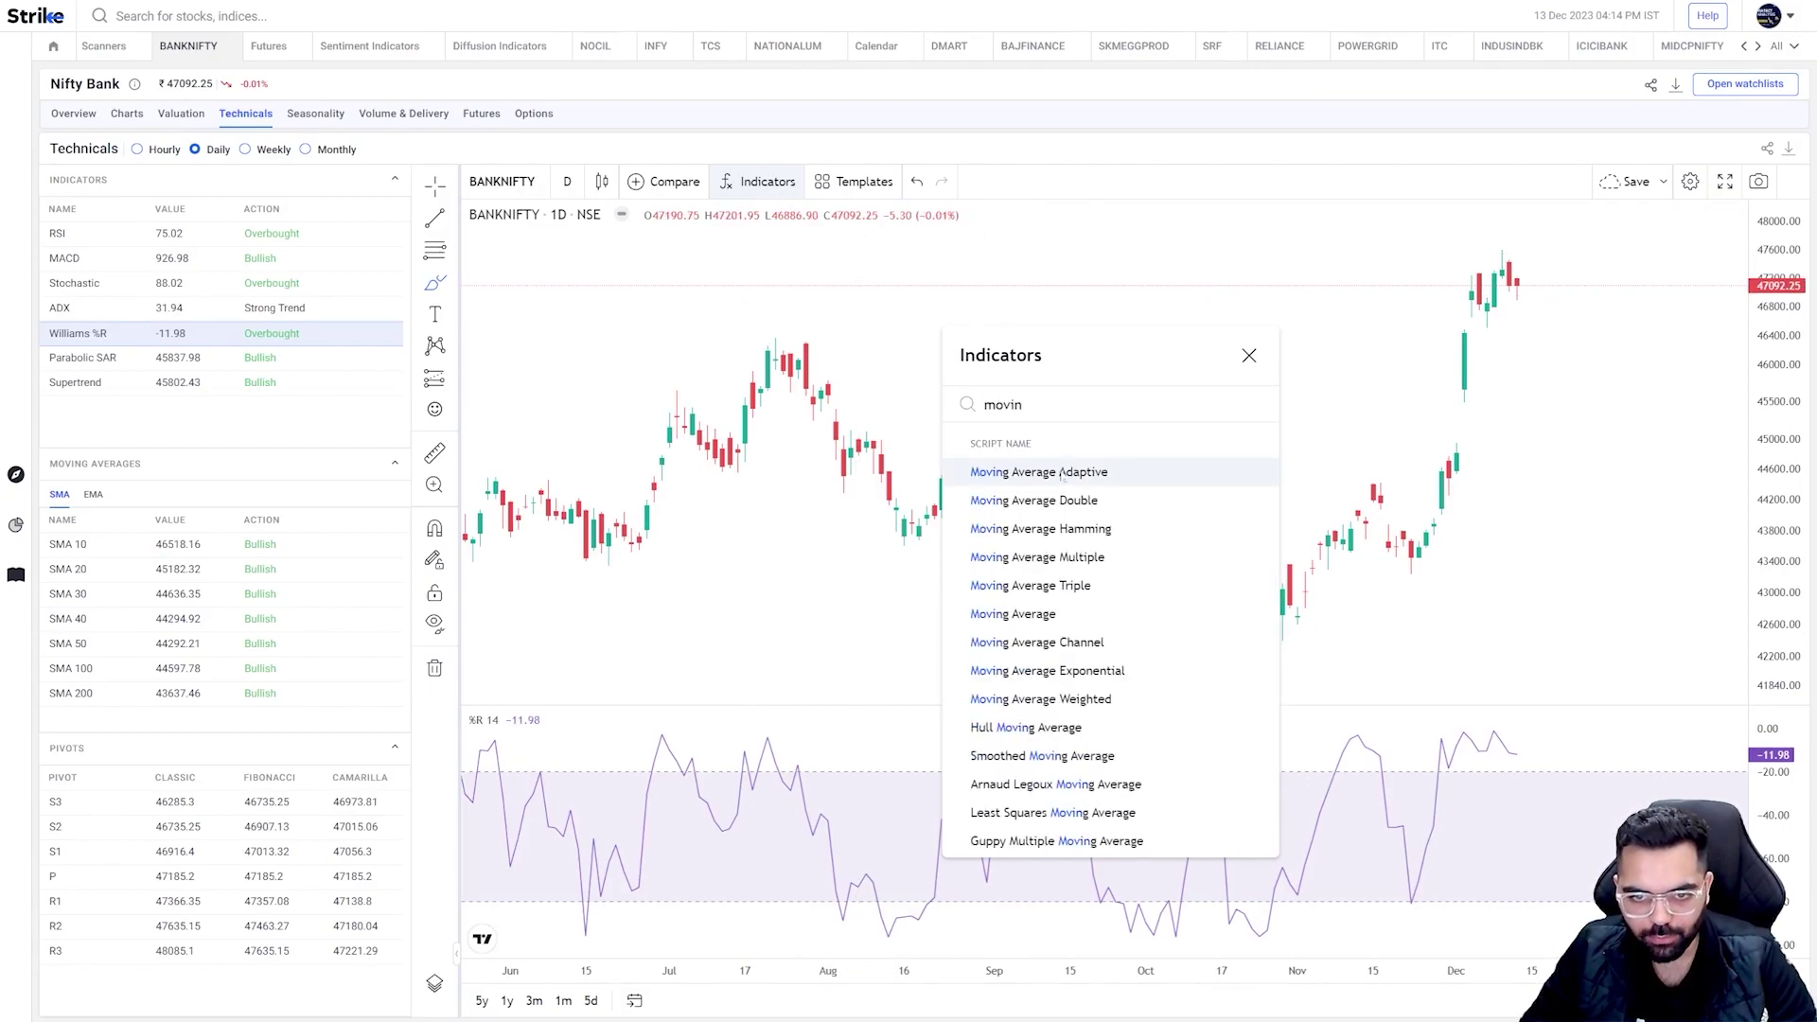
click(1041, 613)
click(1249, 355)
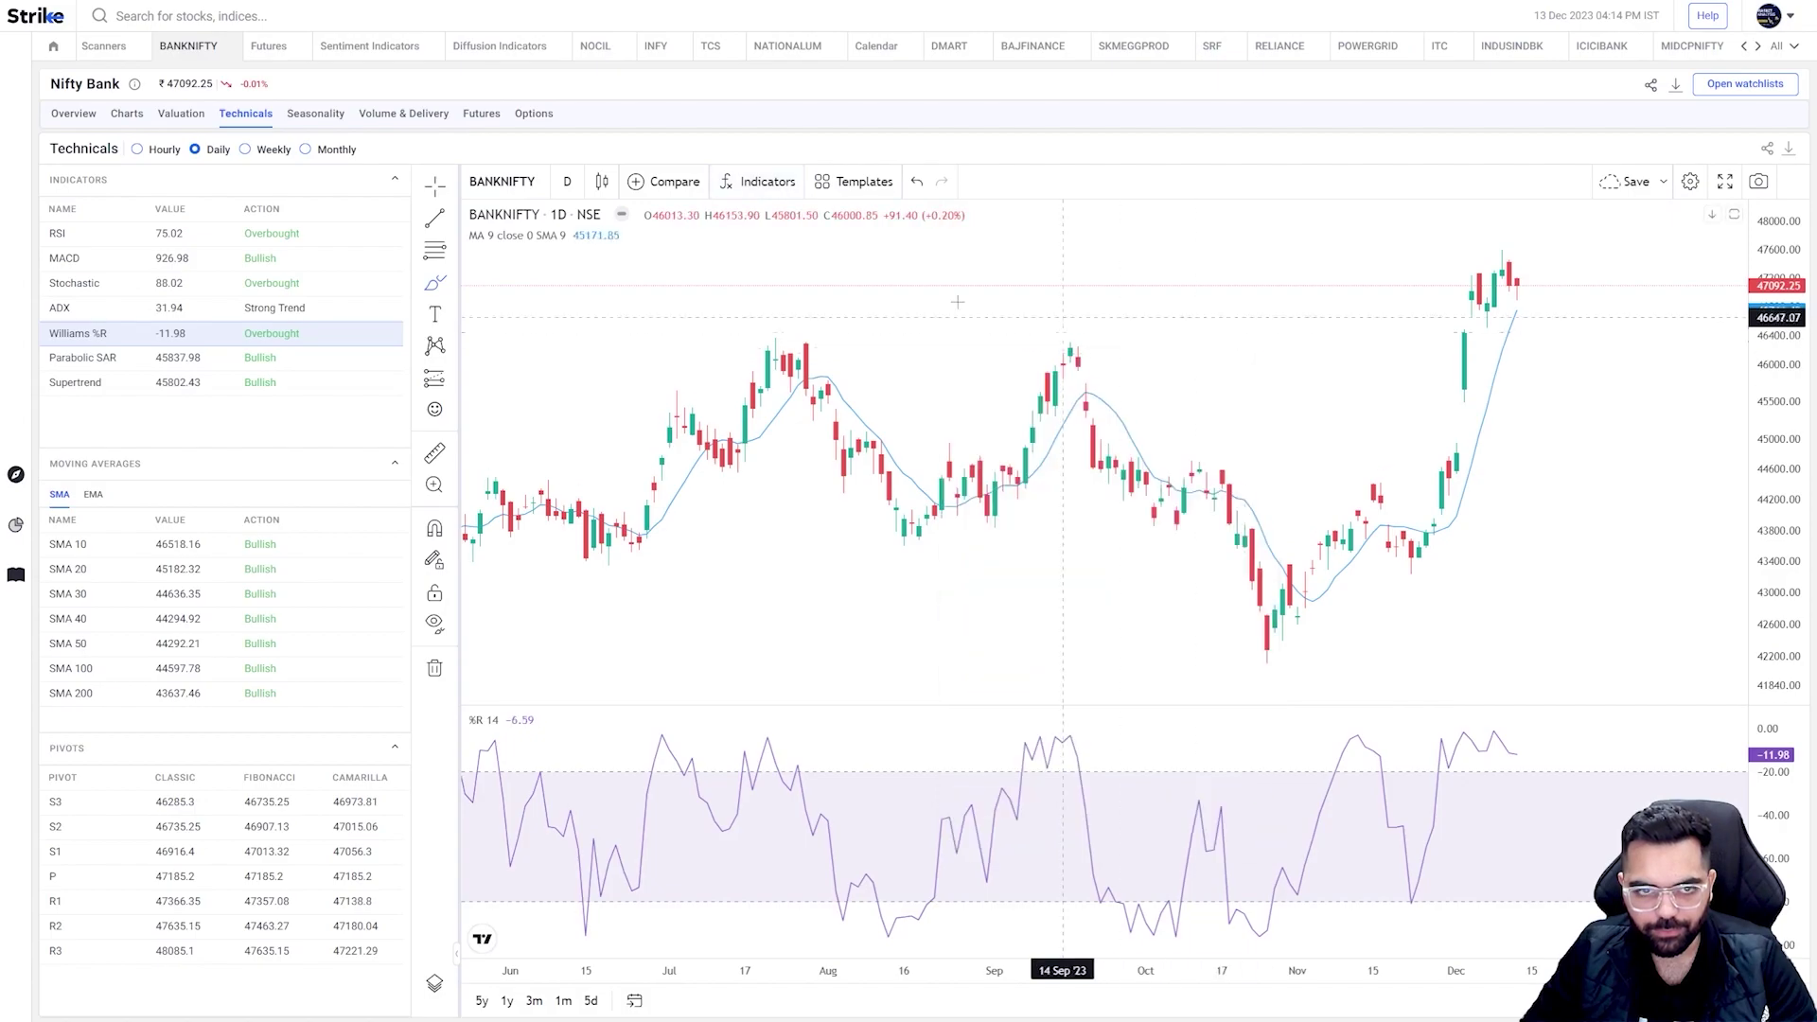
click(606, 235)
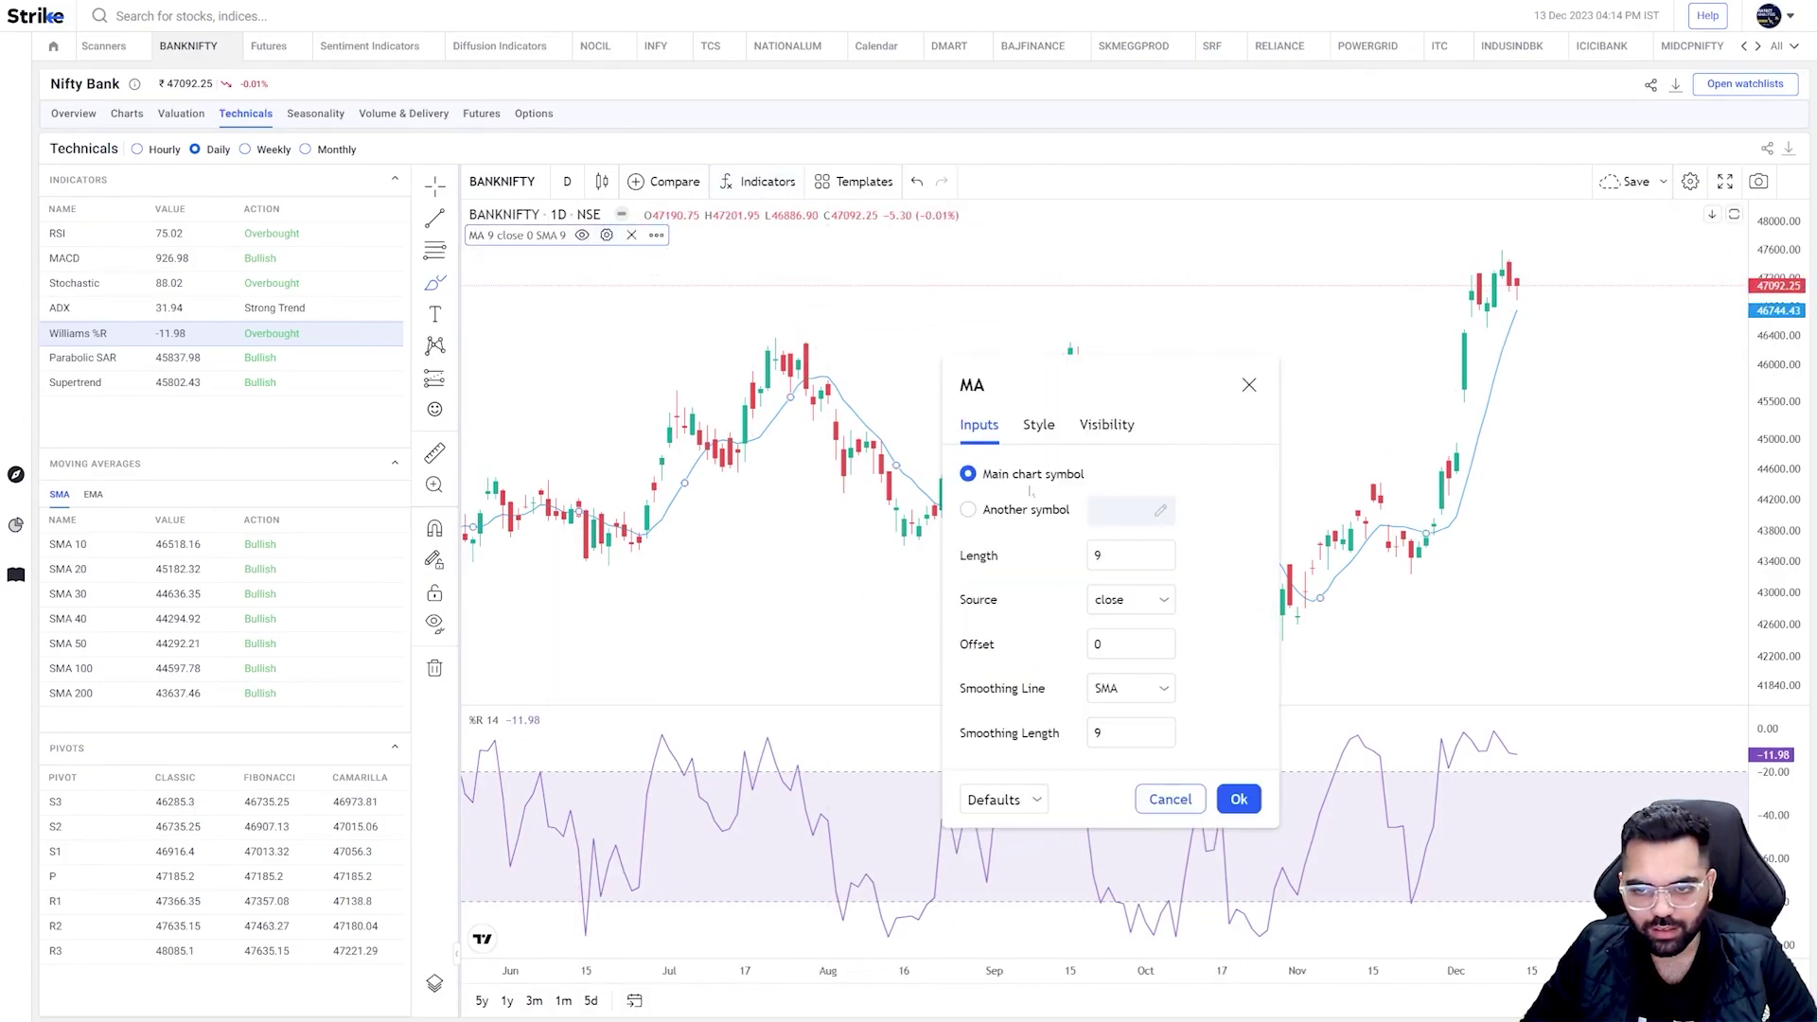
key(Return)
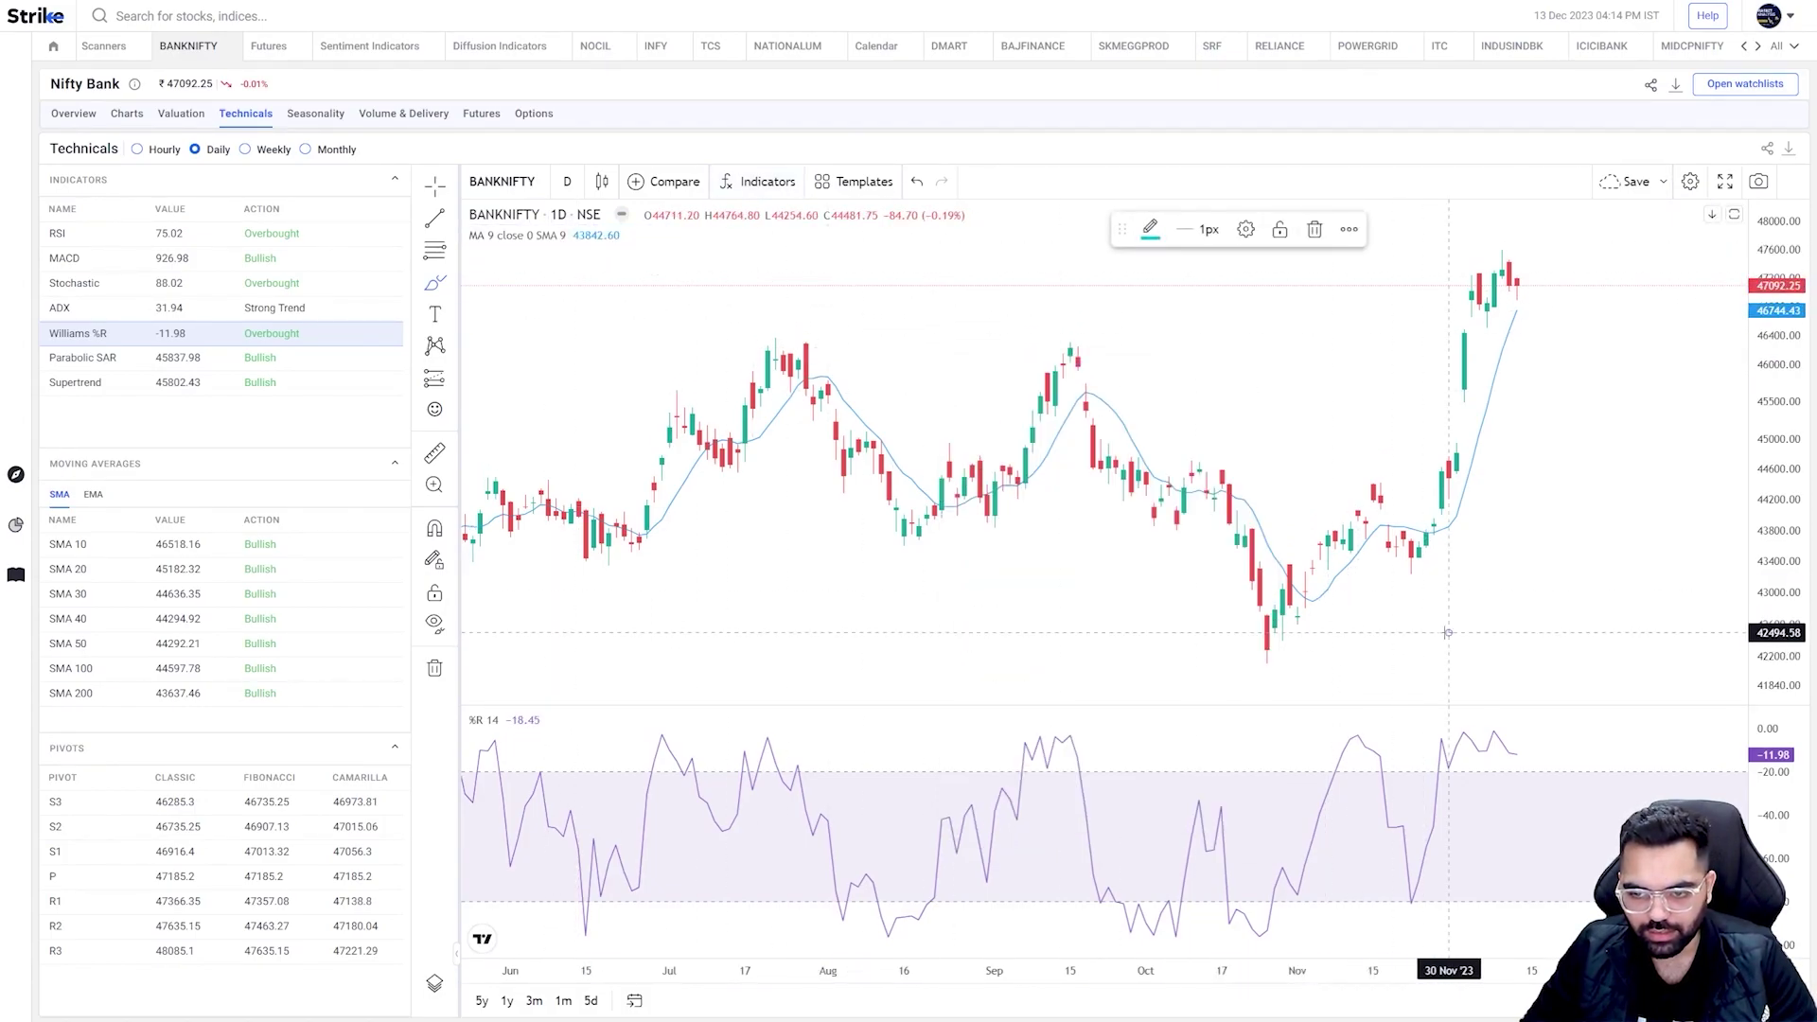
scroll(1336, 277, up, 1)
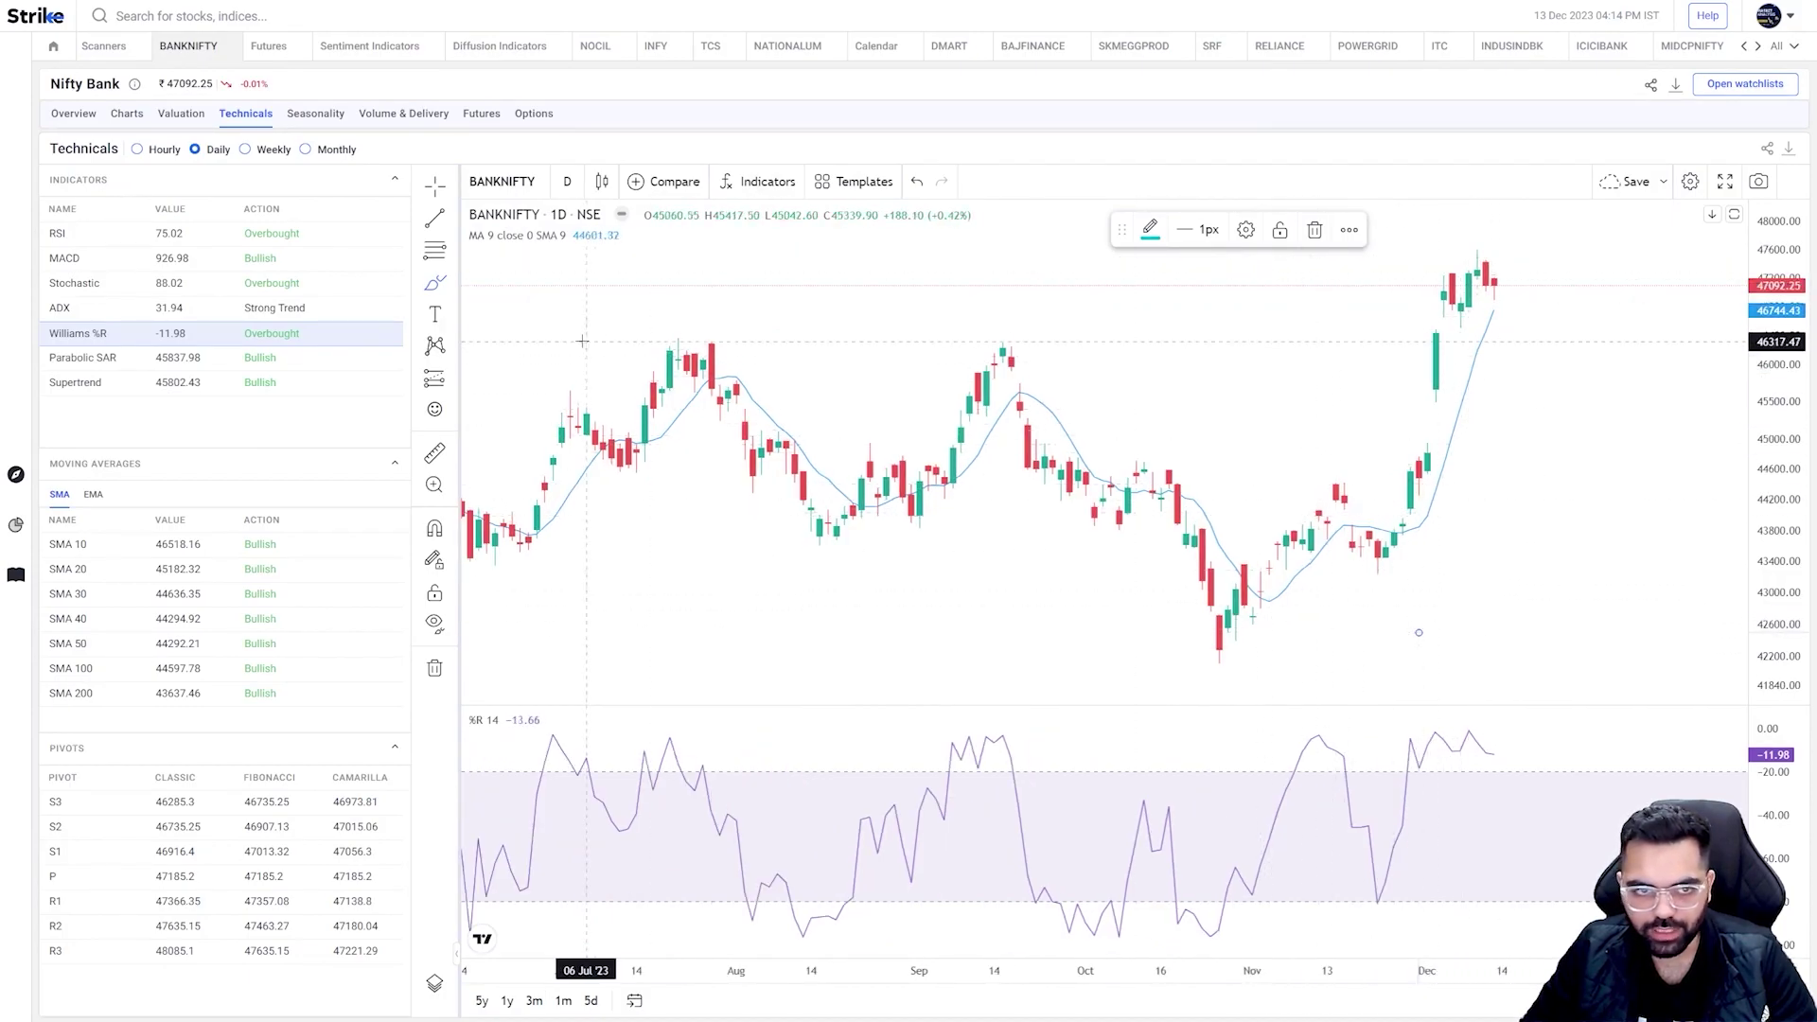
click(1333, 582)
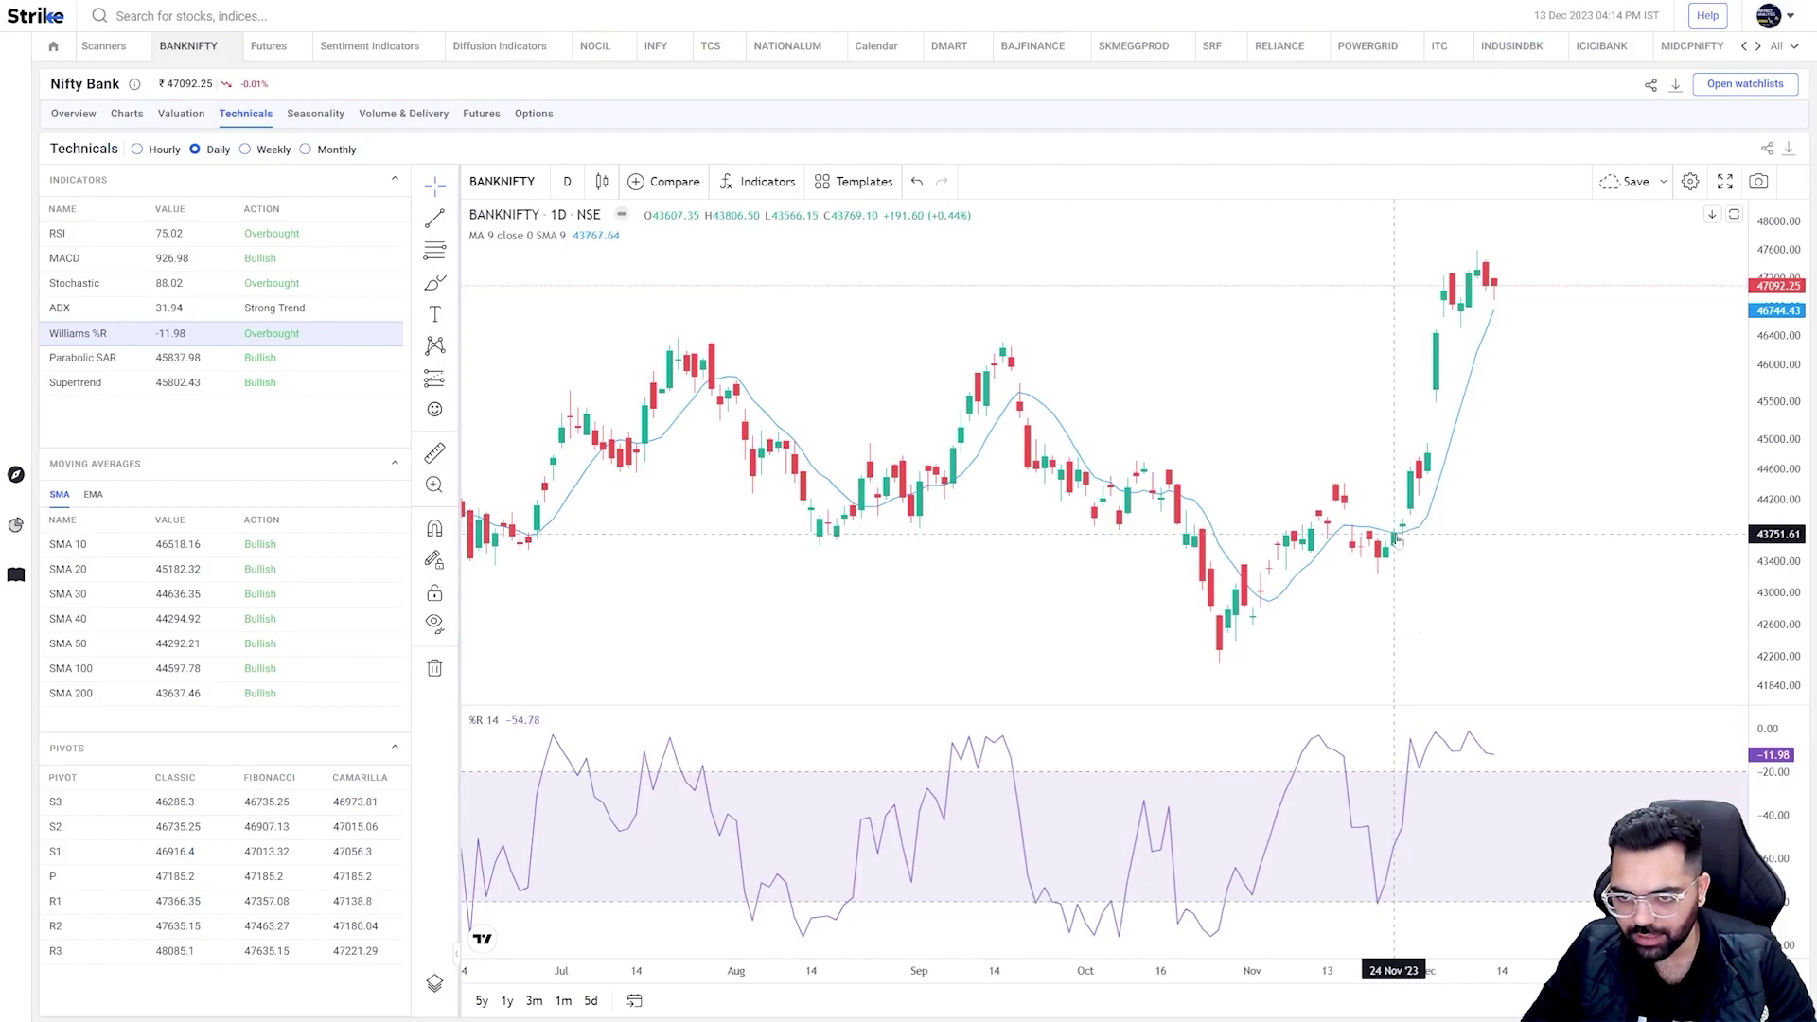
Step: Zoom and pan the chart to show roughly January to July 2023
scroll(1411, 519, down, 3)
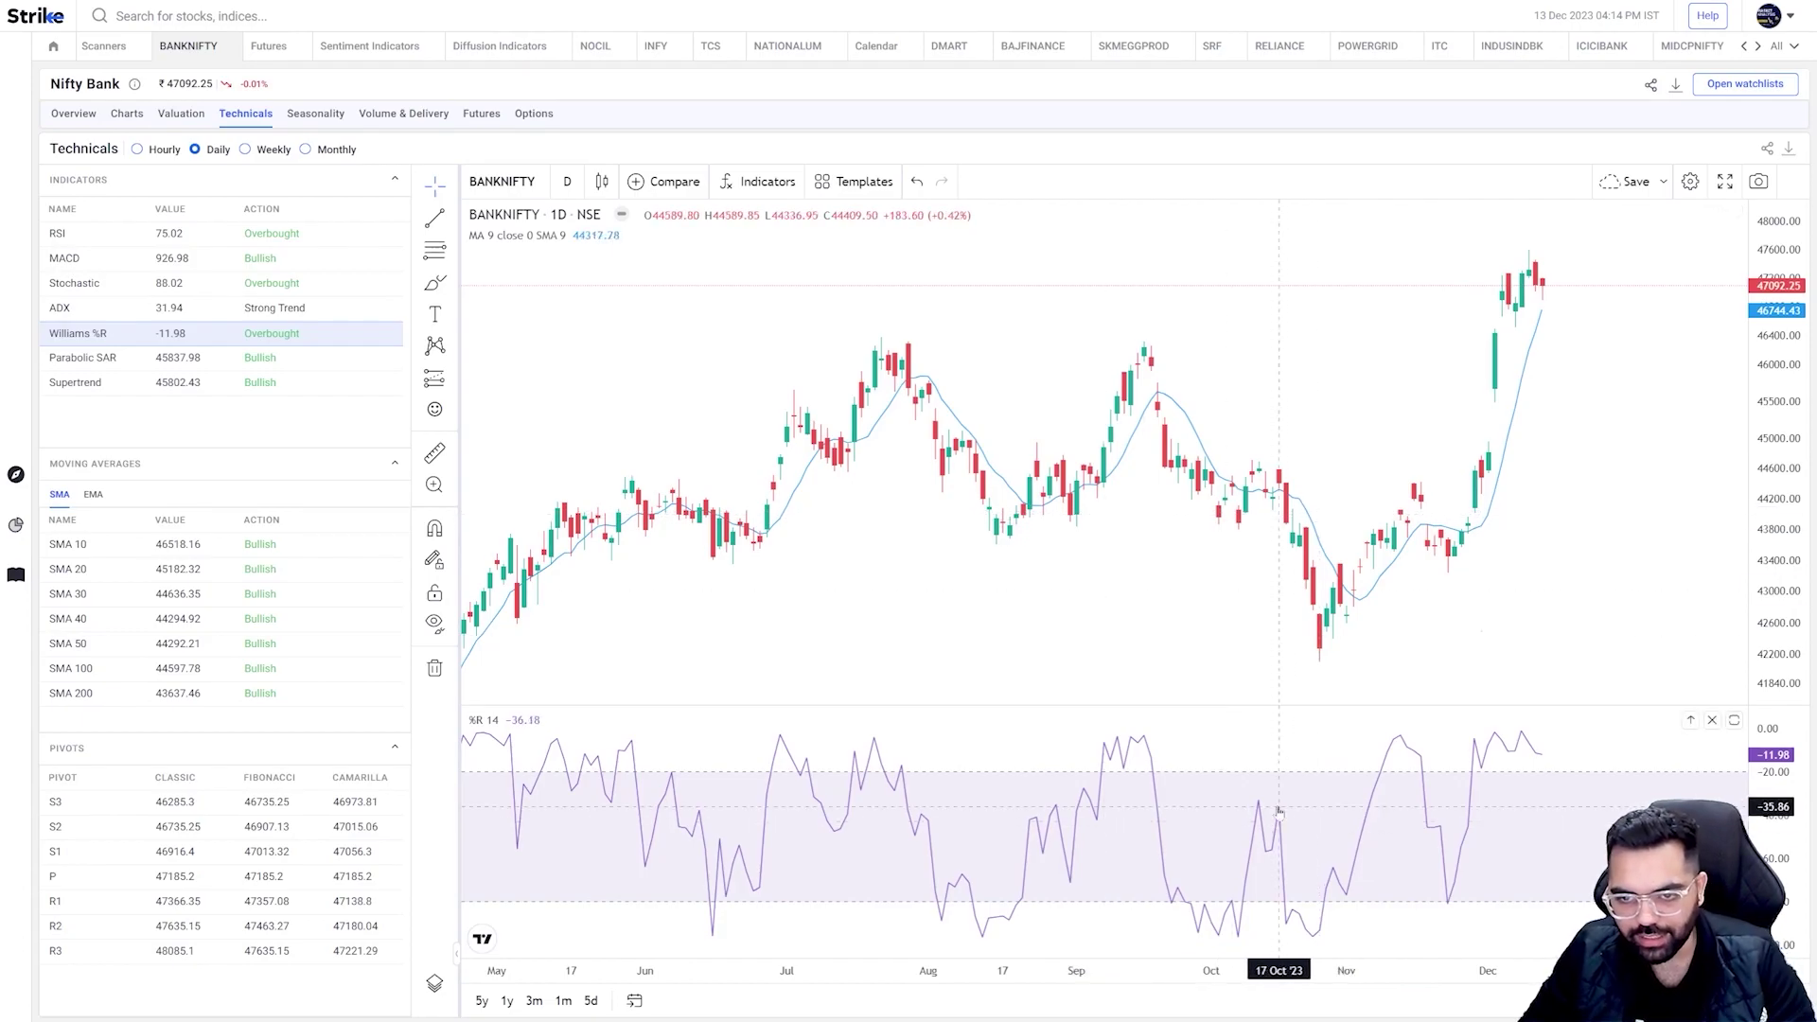
scroll(1278, 615, up, 1)
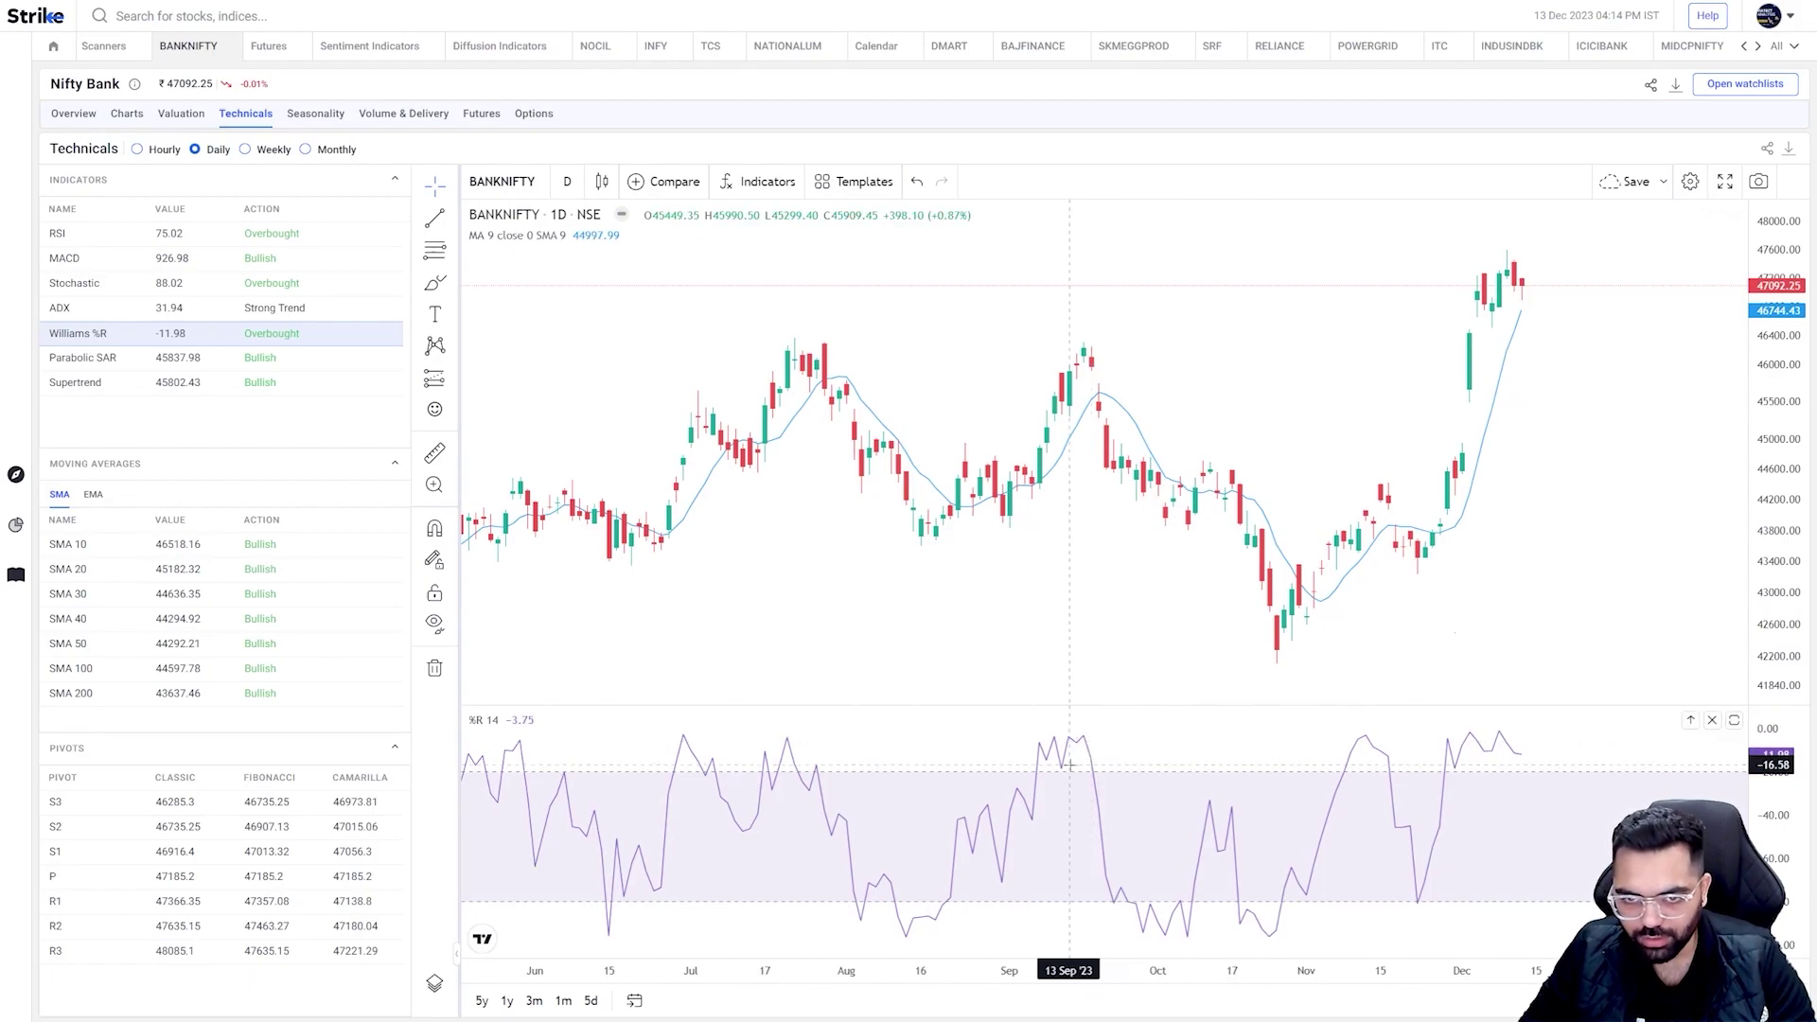
scroll(1075, 769, down, 3)
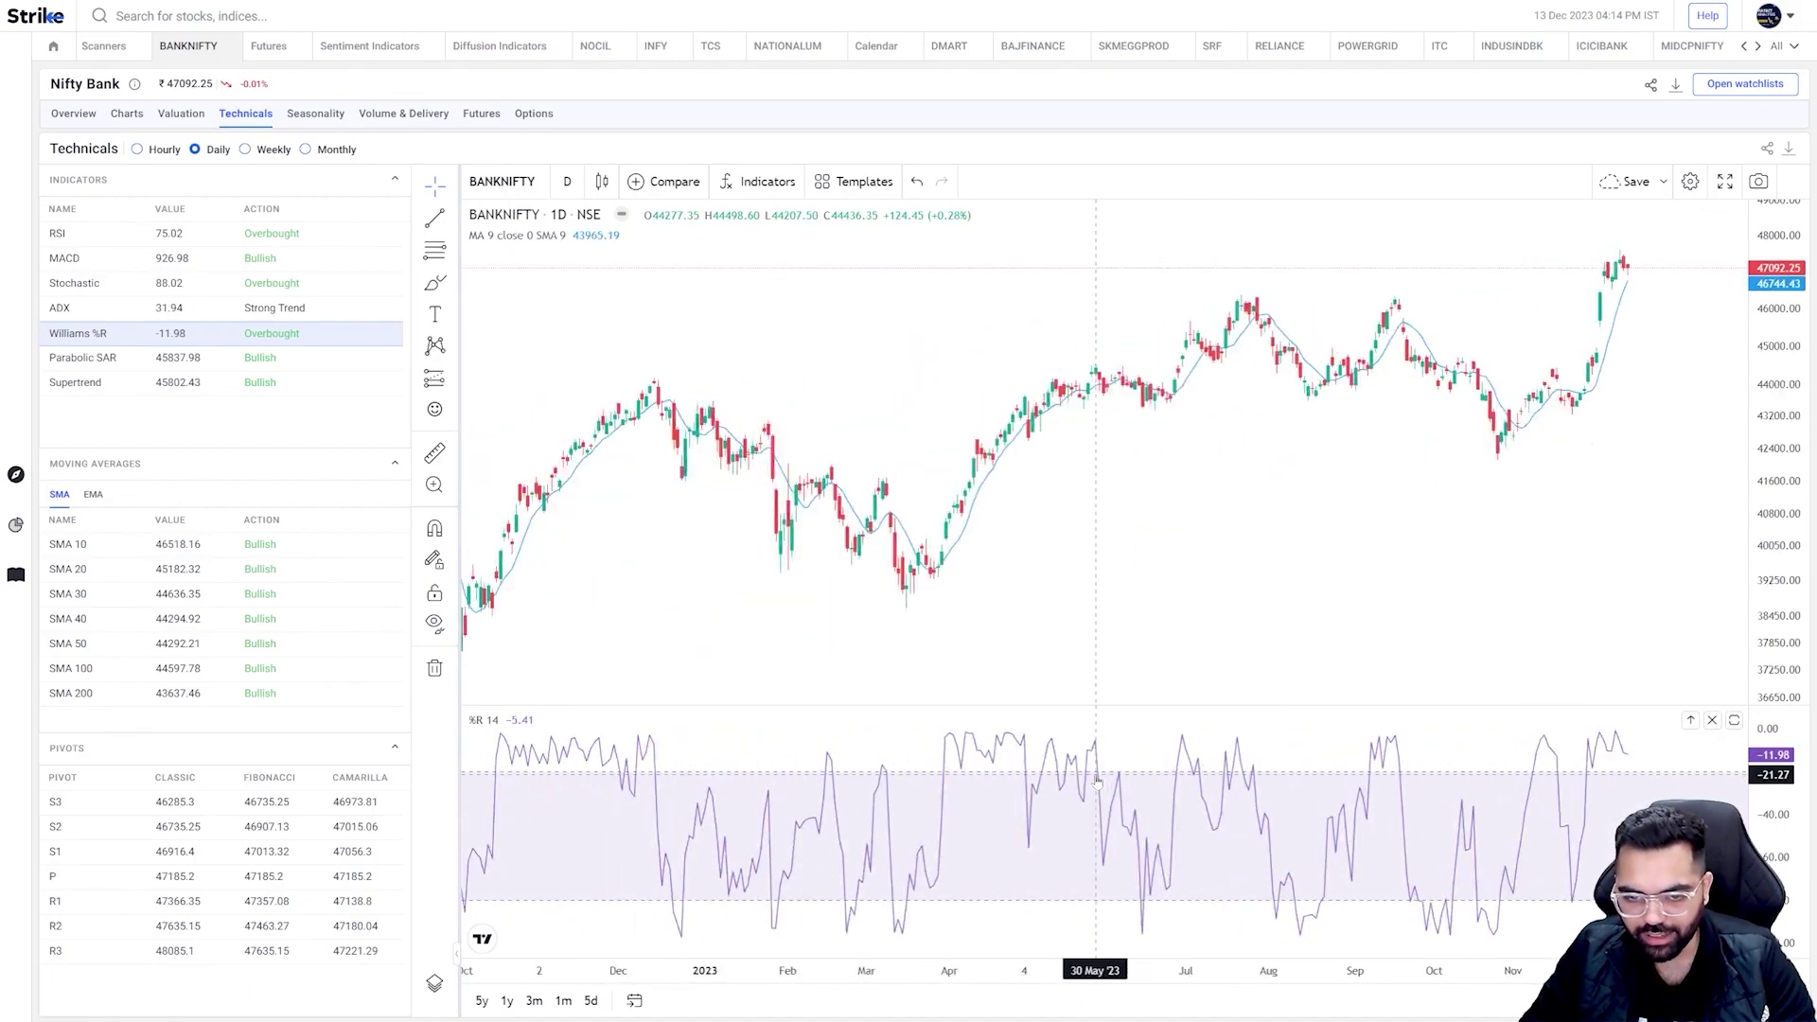
drag(1098, 781, 1158, 719)
scroll(1224, 598, up, 3)
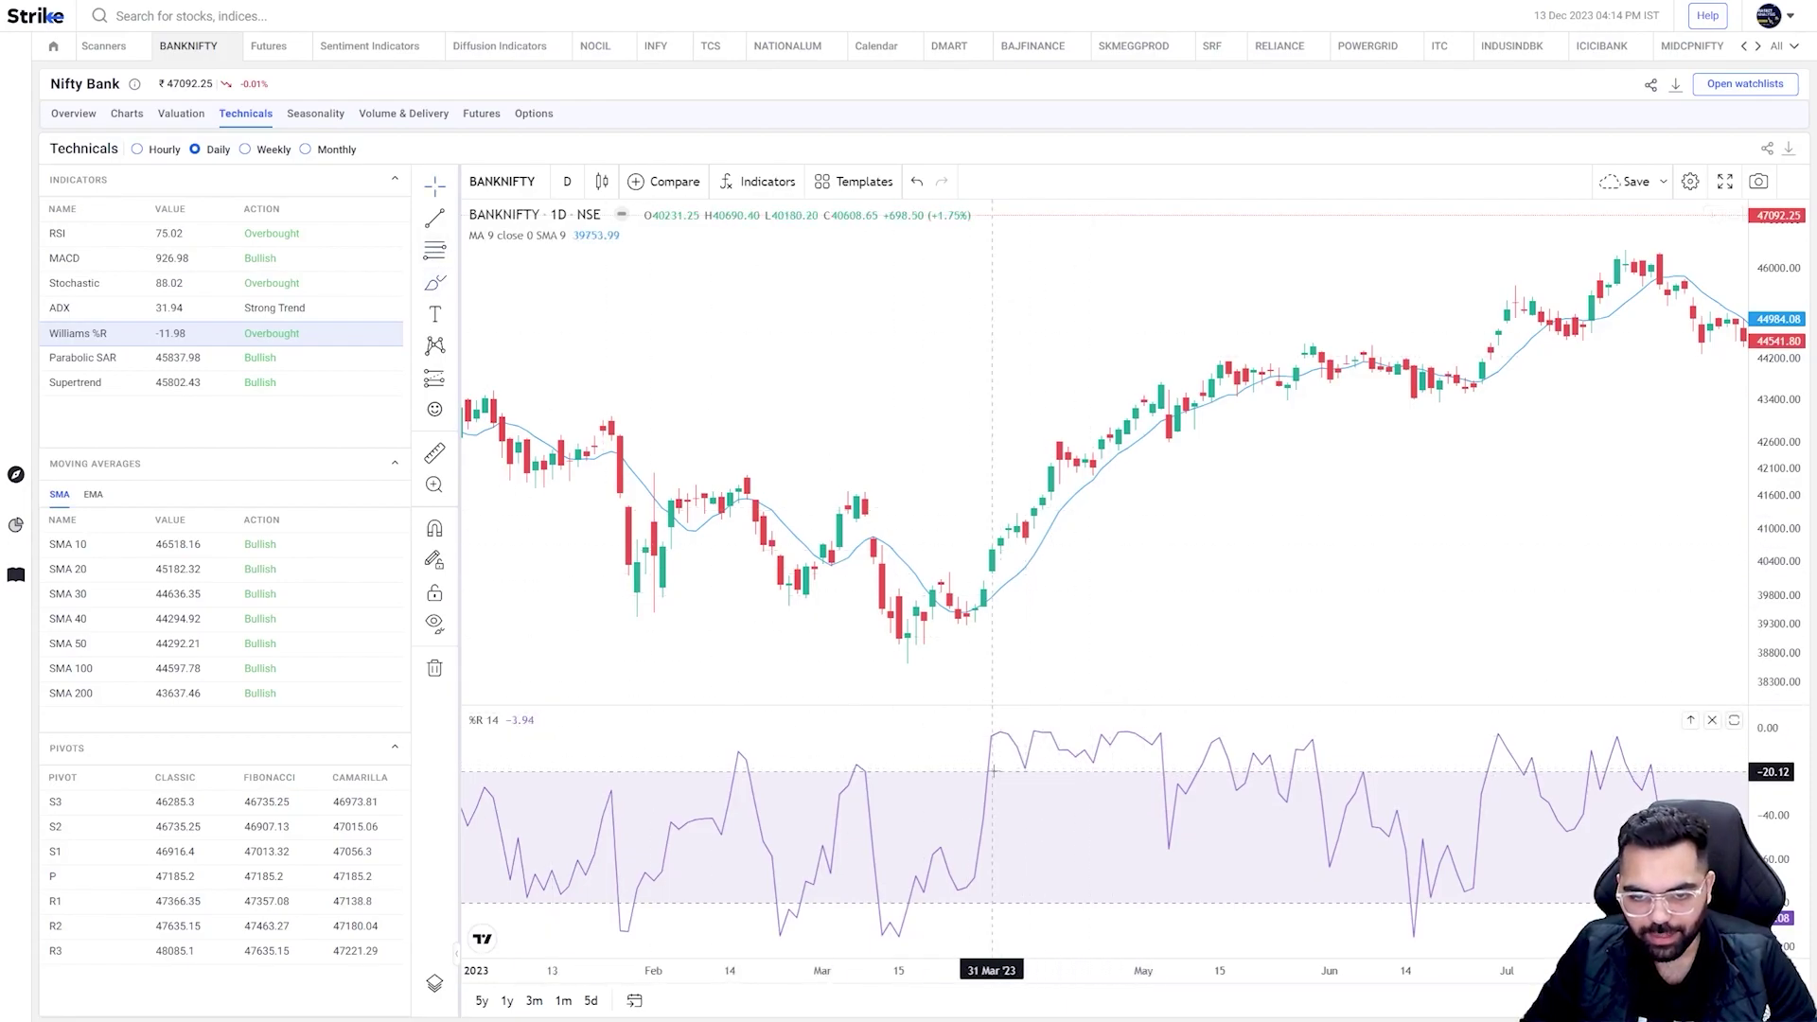
Step: Sketch freehand strokes over the April %R peak and along the rising moving average
mouse_move(983, 751)
mouse_down()
mouse_move(1014, 759)
mouse_move(1047, 729)
mouse_move(1090, 761)
mouse_move(1139, 735)
mouse_move(1162, 761)
mouse_up()
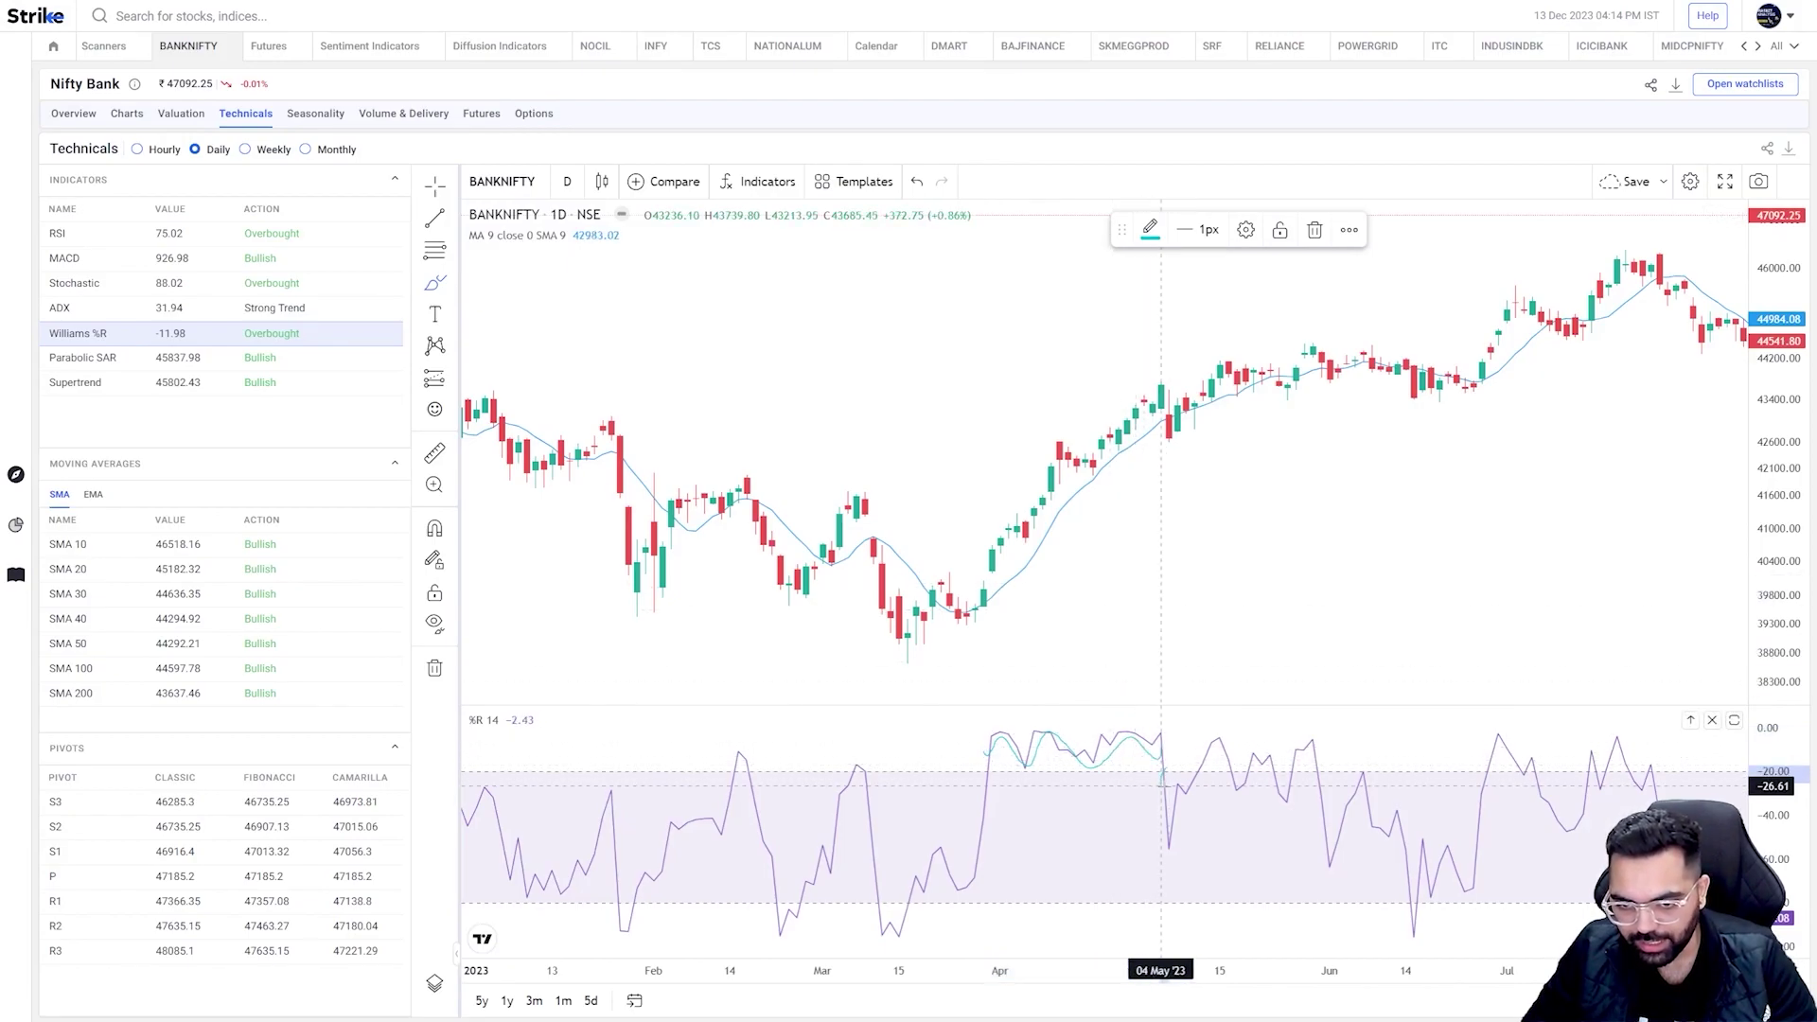
mouse_move(992, 596)
mouse_down()
mouse_move(1005, 603)
mouse_move(1127, 444)
mouse_move(1186, 416)
mouse_up()
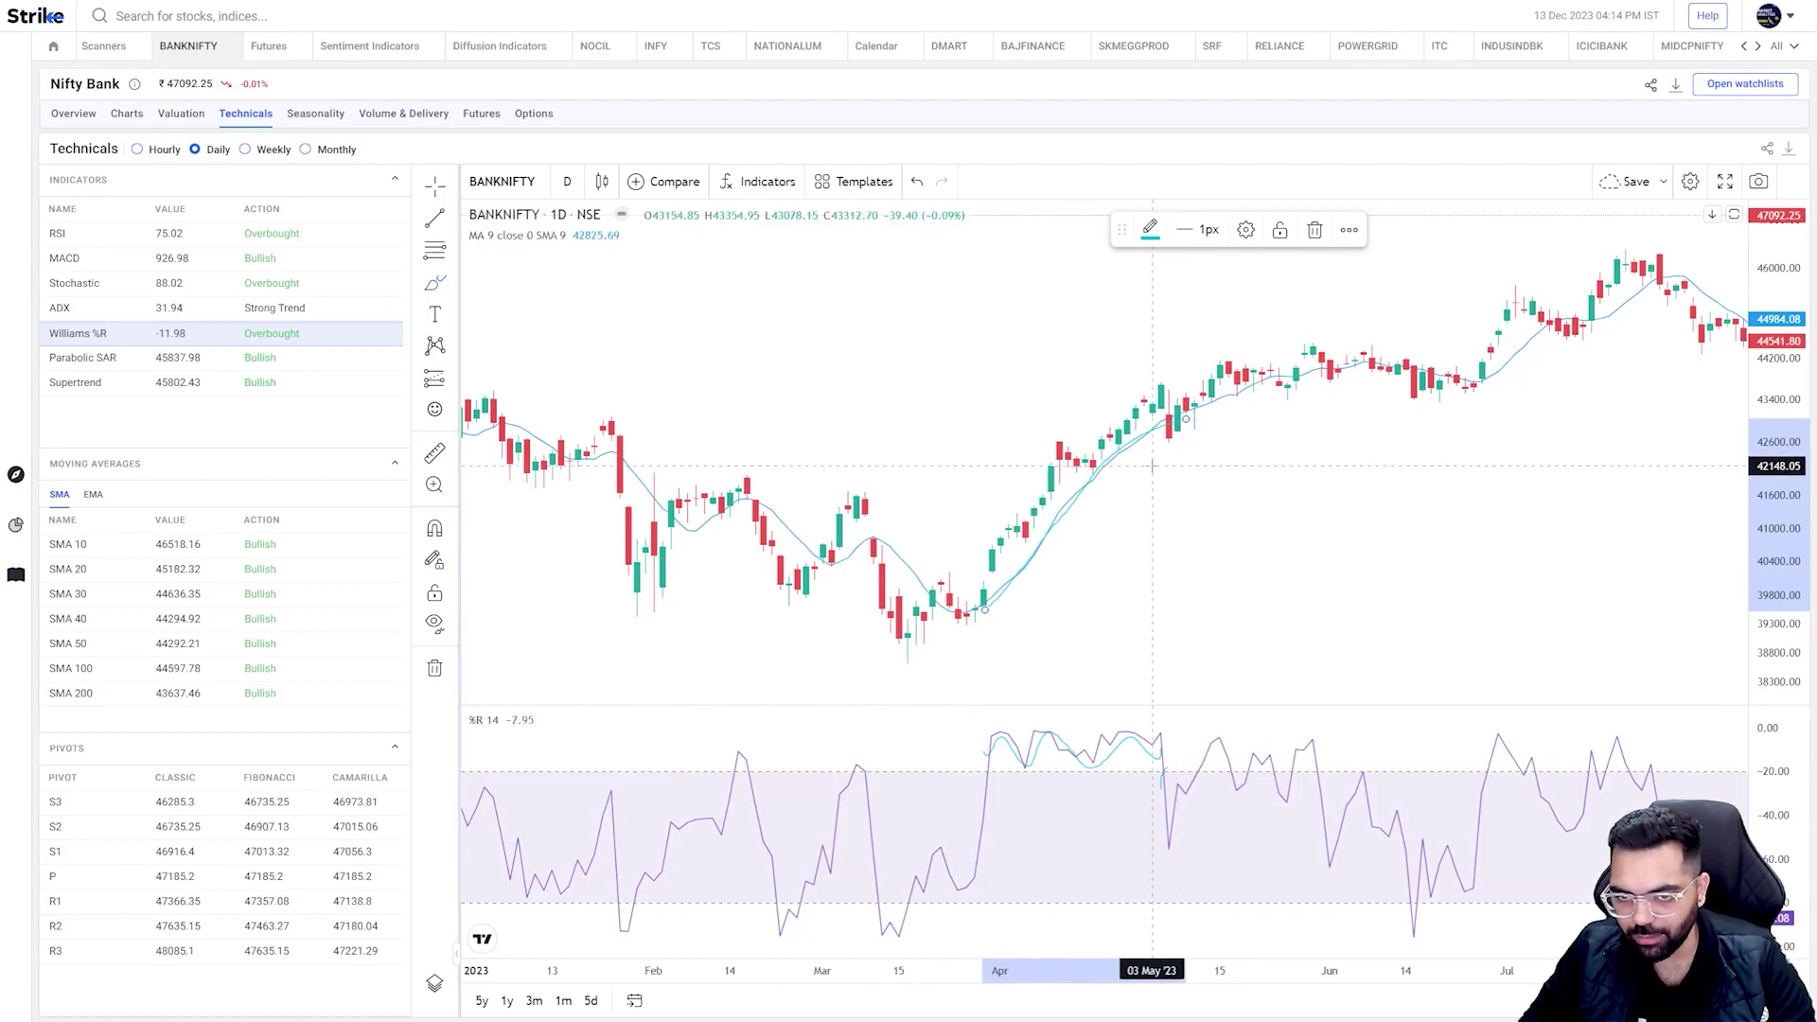
click(1315, 230)
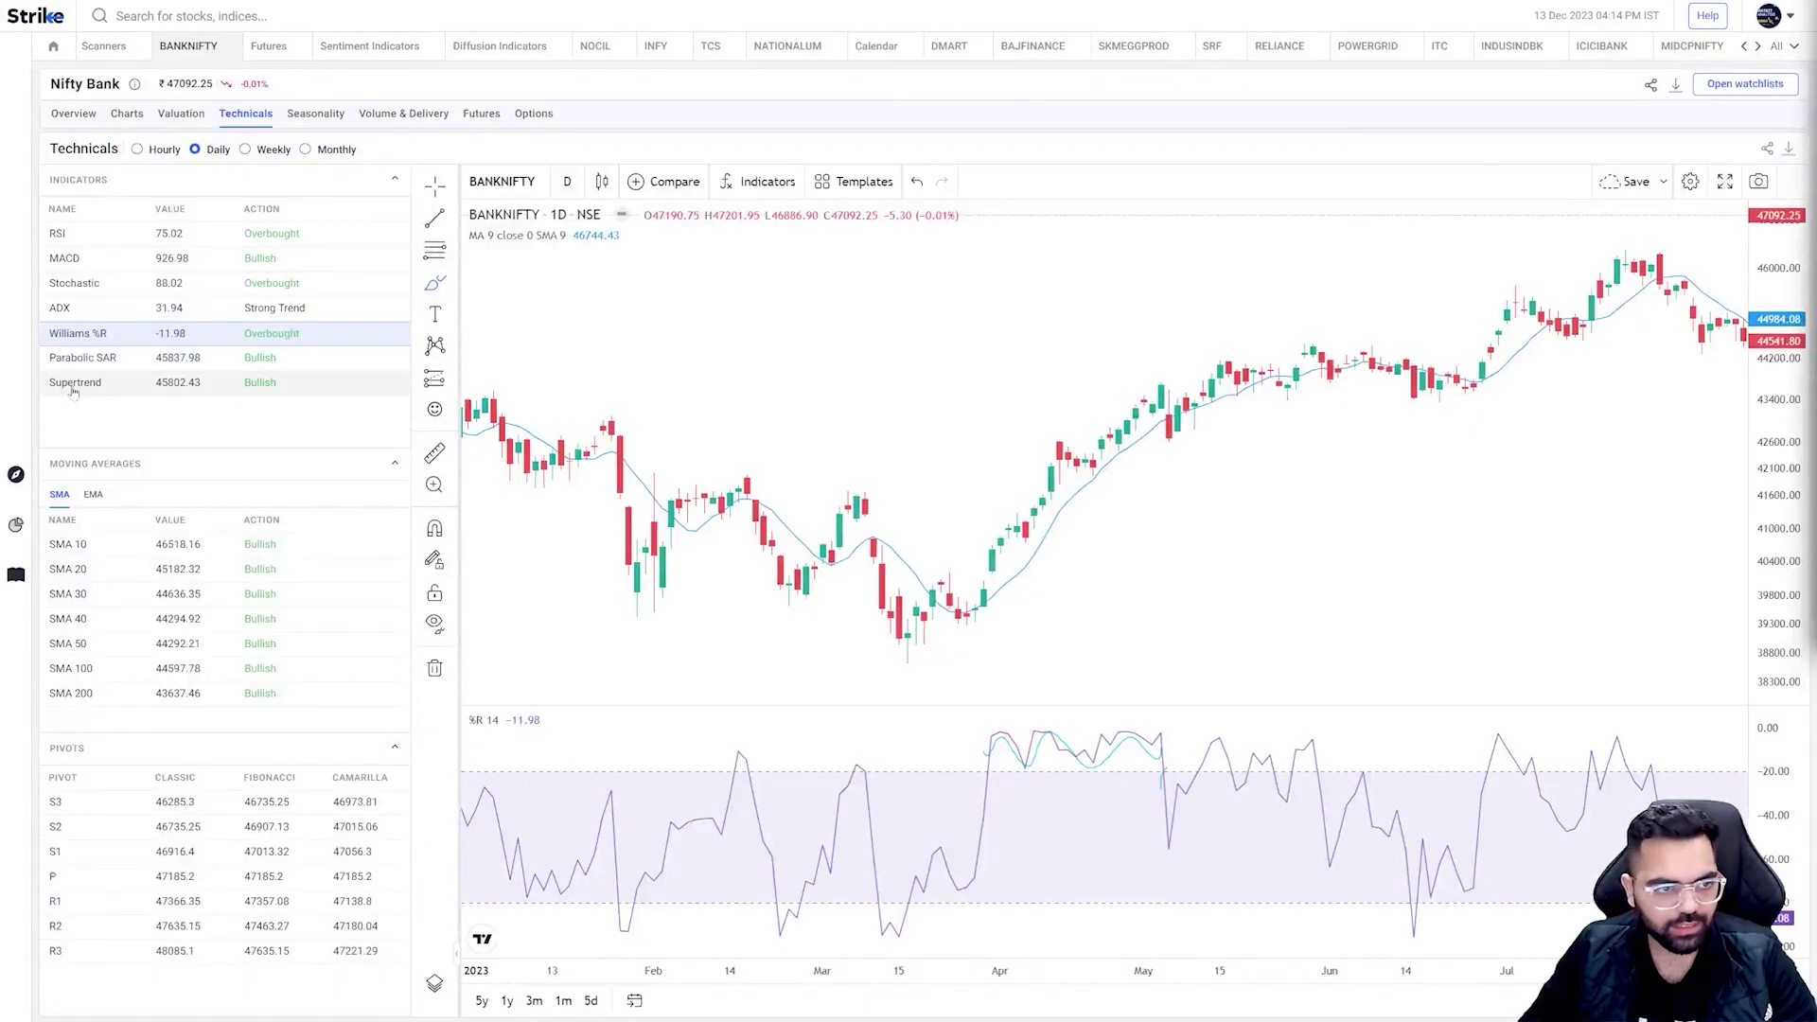
Step: Open the Scanners page from the Discover menu, loading the Williams %R scanner
click(15, 525)
mouse_move(81, 549)
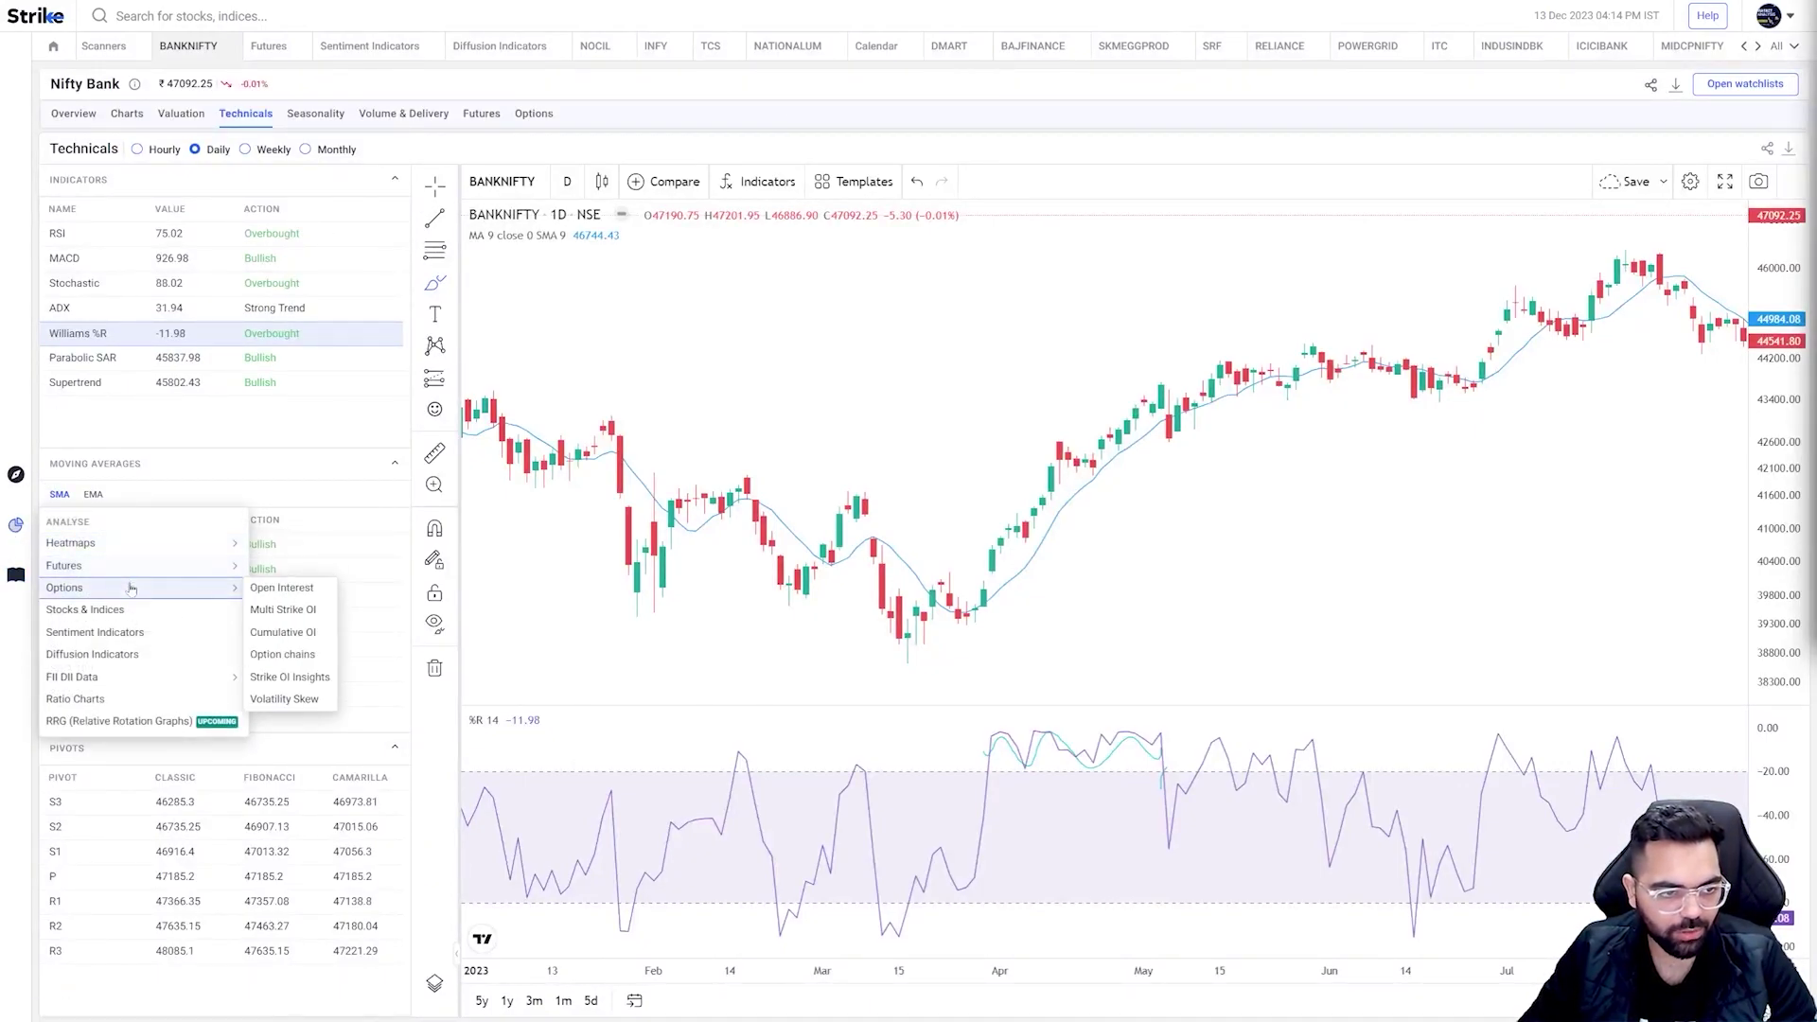
click(16, 474)
click(70, 497)
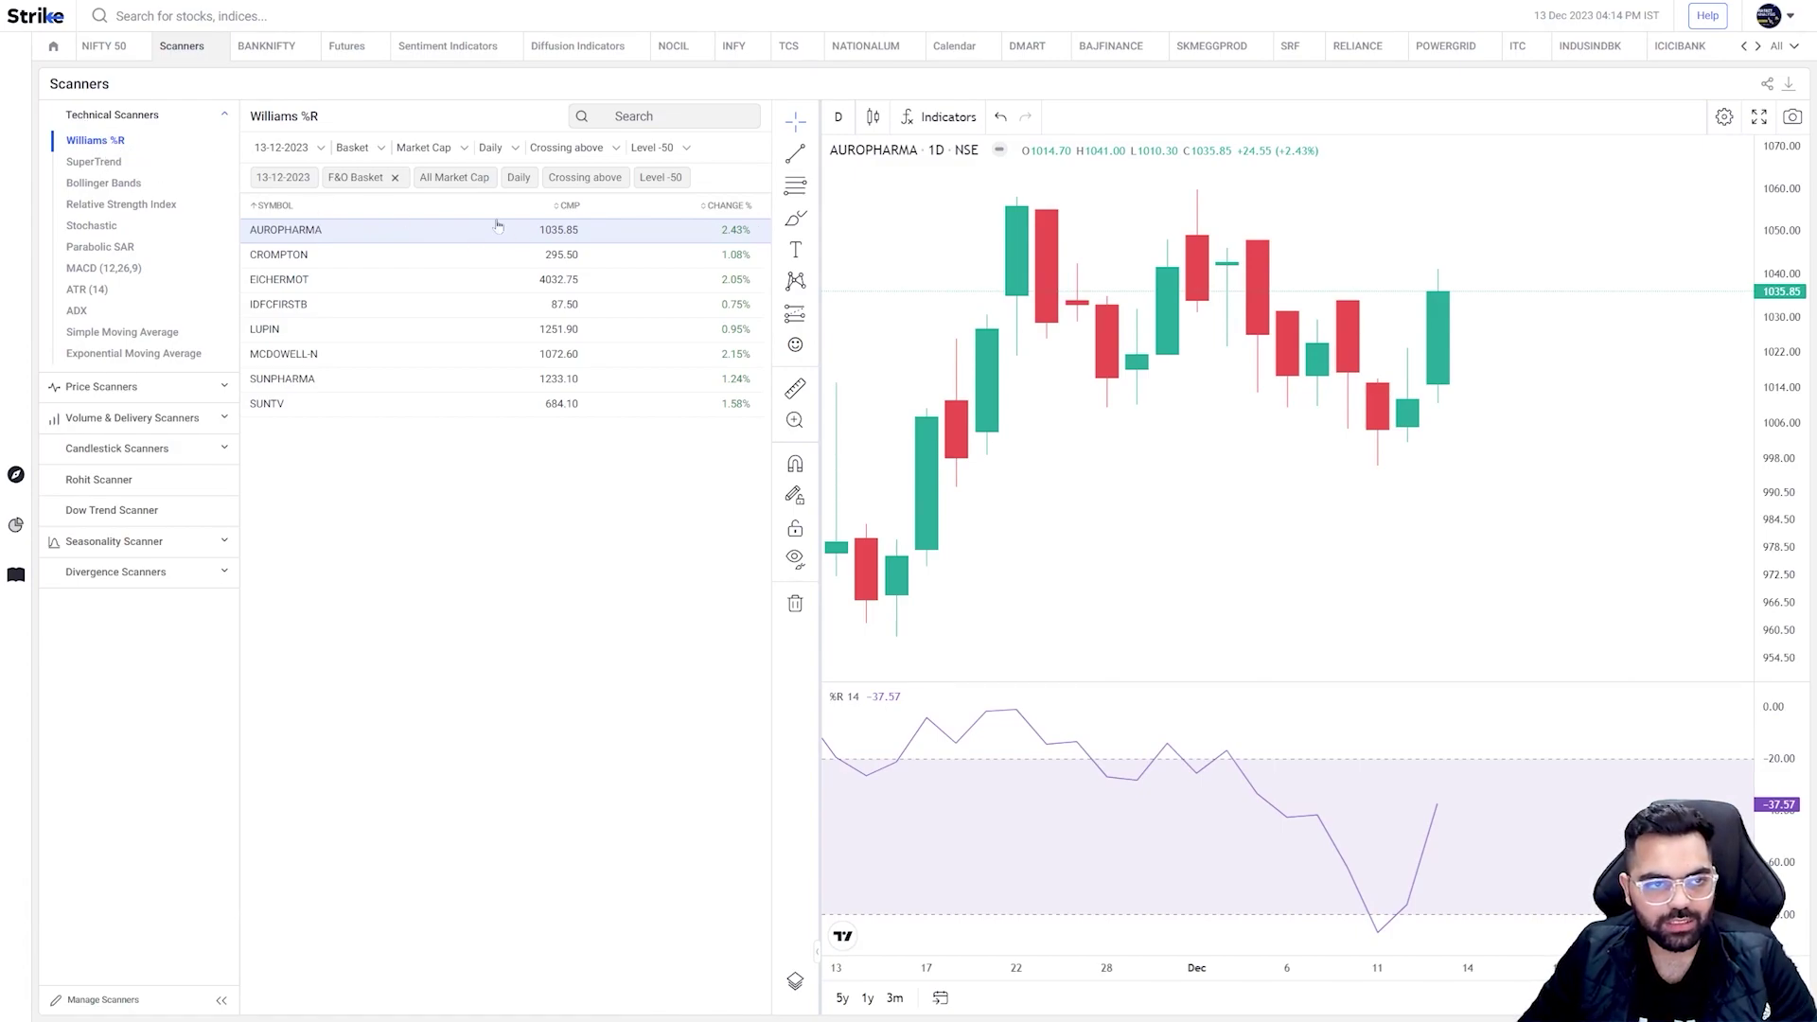
Step: Set the basket to Only Indices and the crossing level to -80, then view ASHOKLEY
click(383, 149)
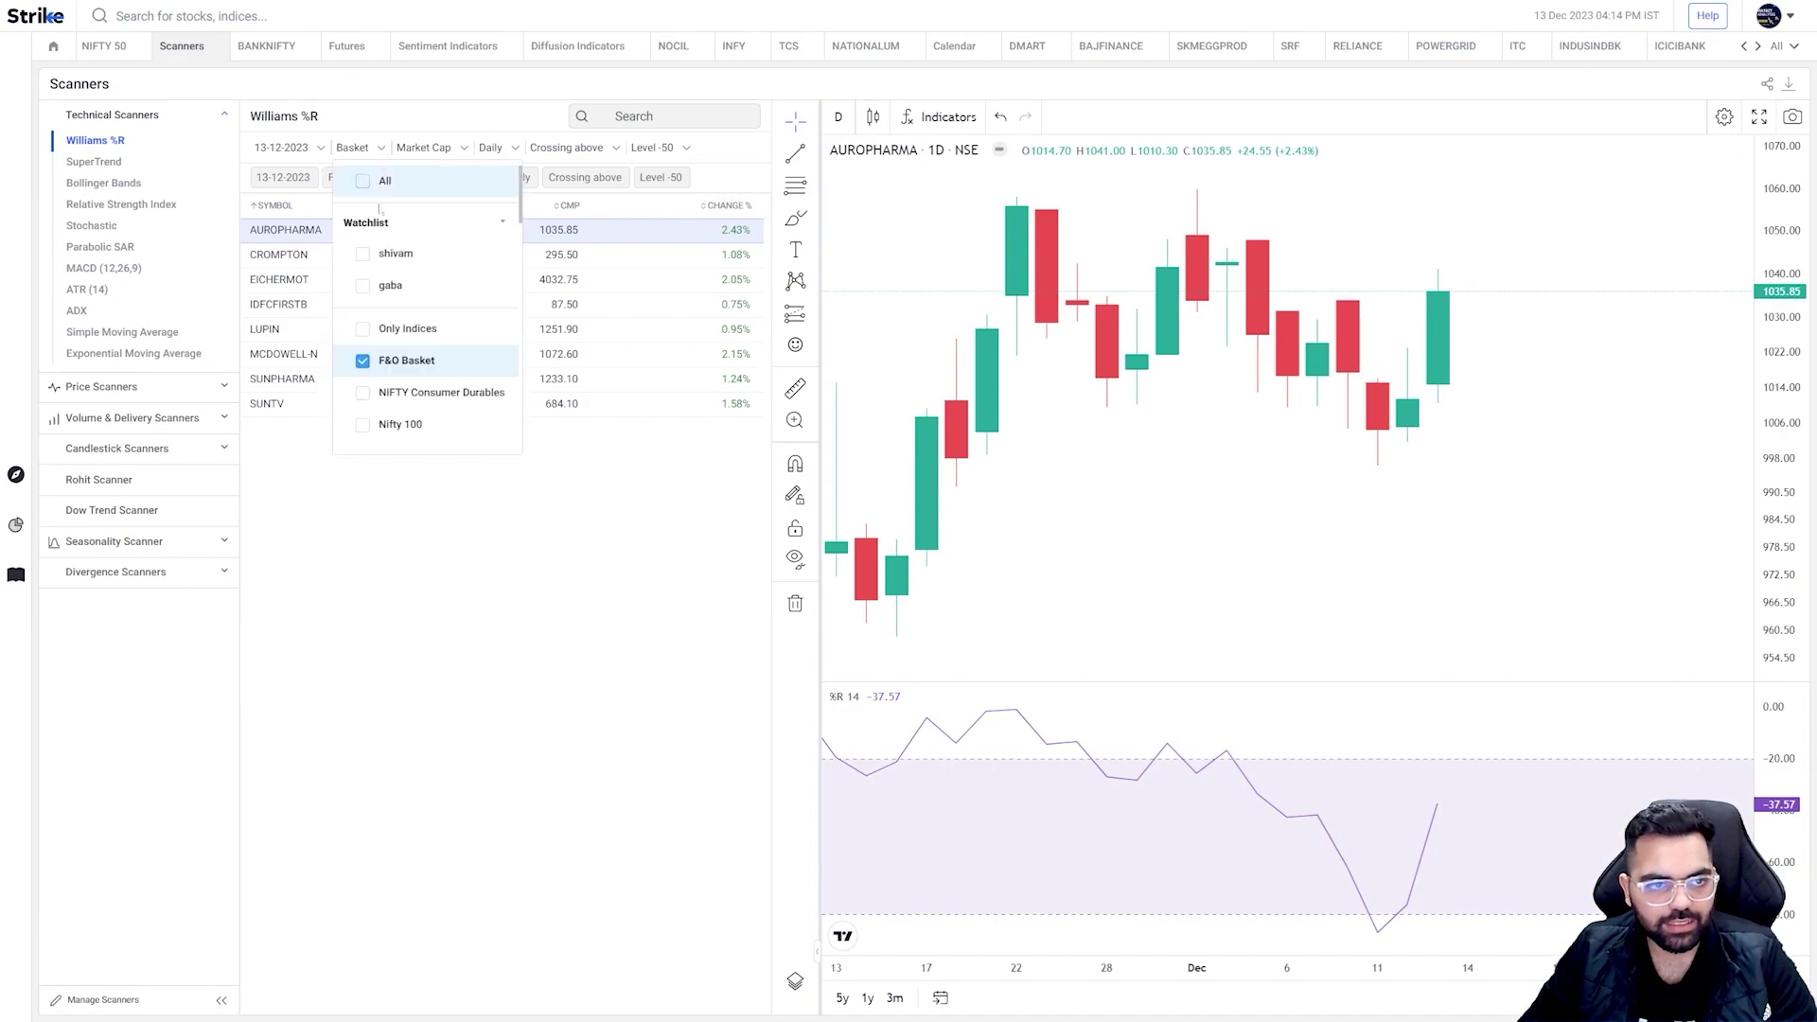
click(407, 325)
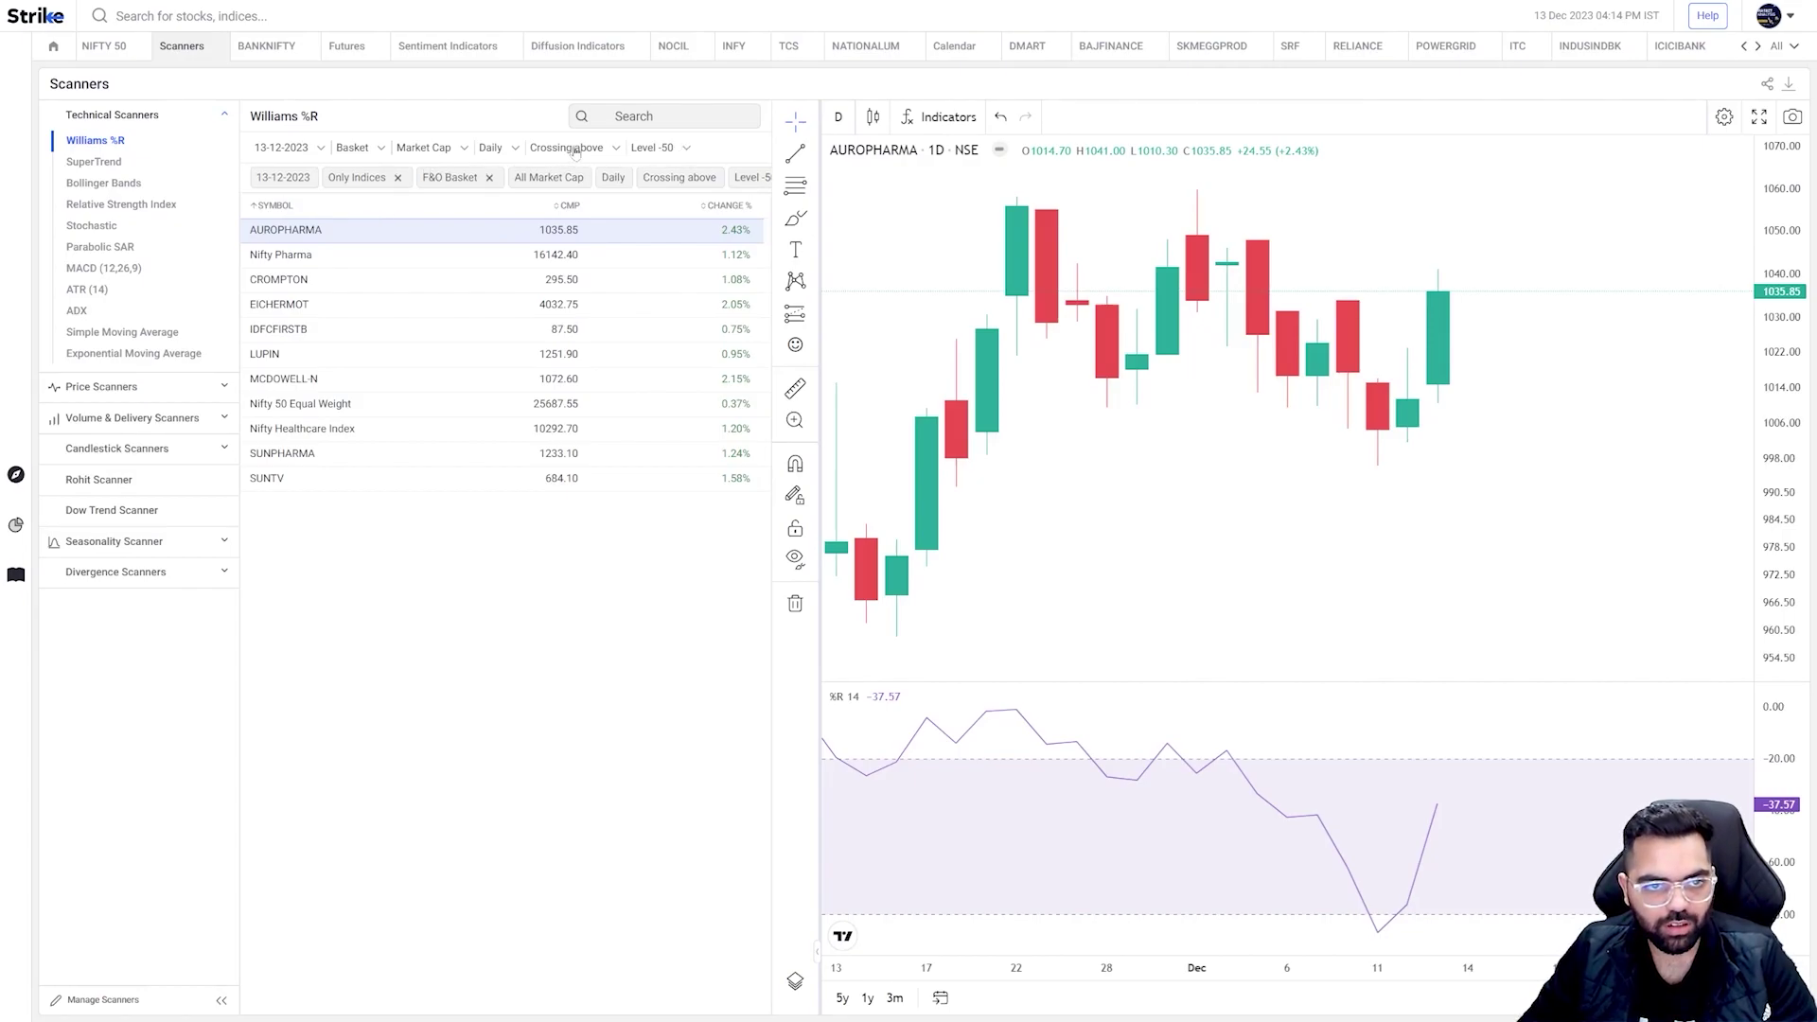
click(655, 147)
click(663, 217)
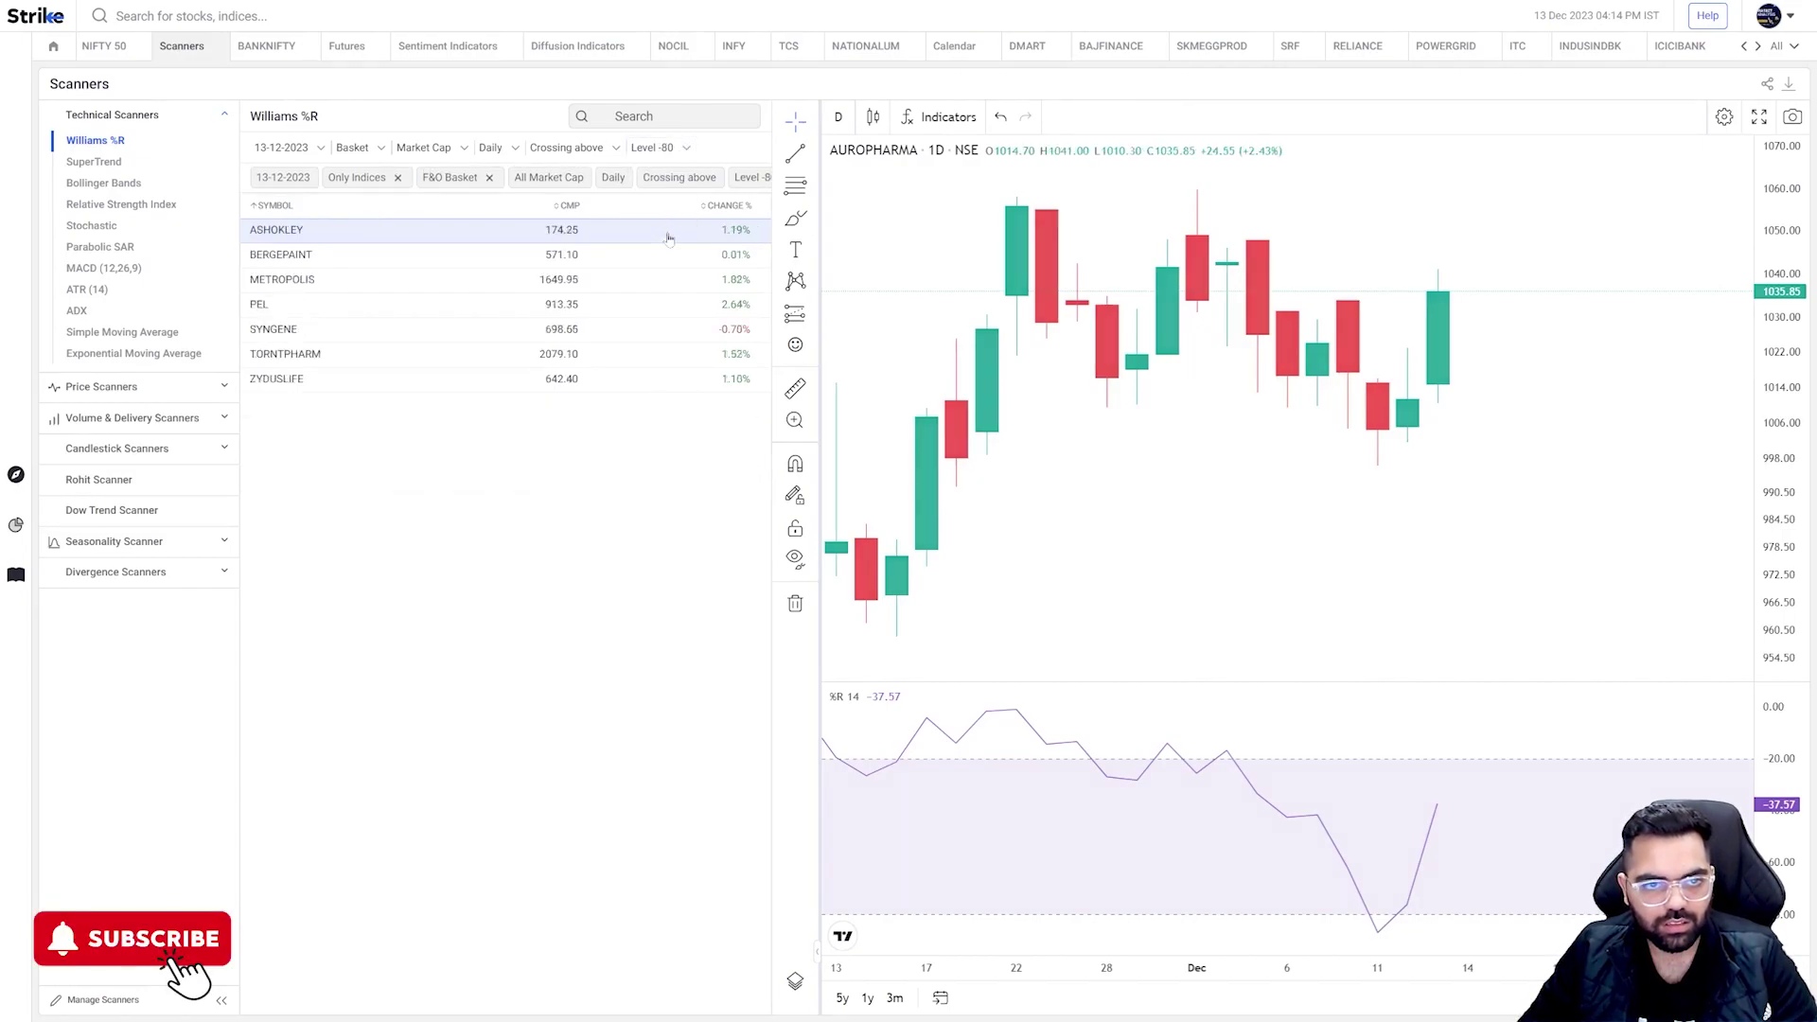
click(669, 239)
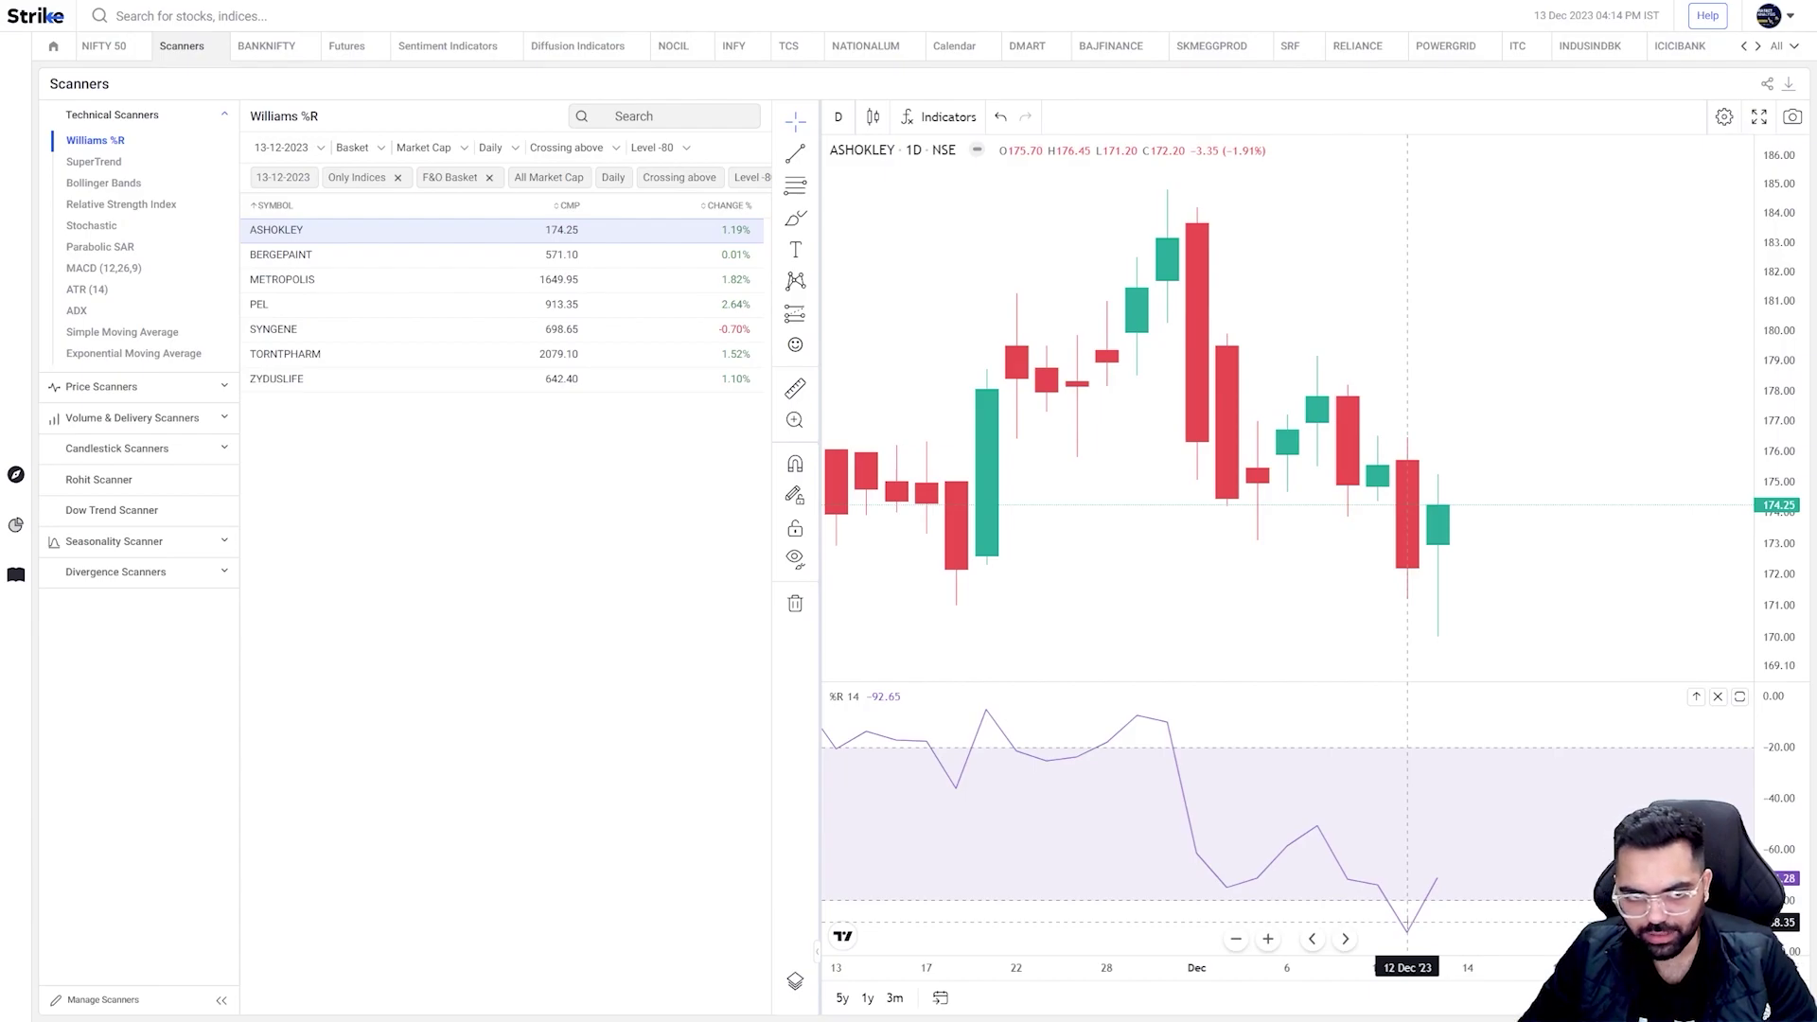
Step: Step through the BERGEPAINT, METROPOLIS, PEL, SYNGENE, TORNTPHARM and ZYDUSLIFE charts
scroll(1408, 923, down, 8)
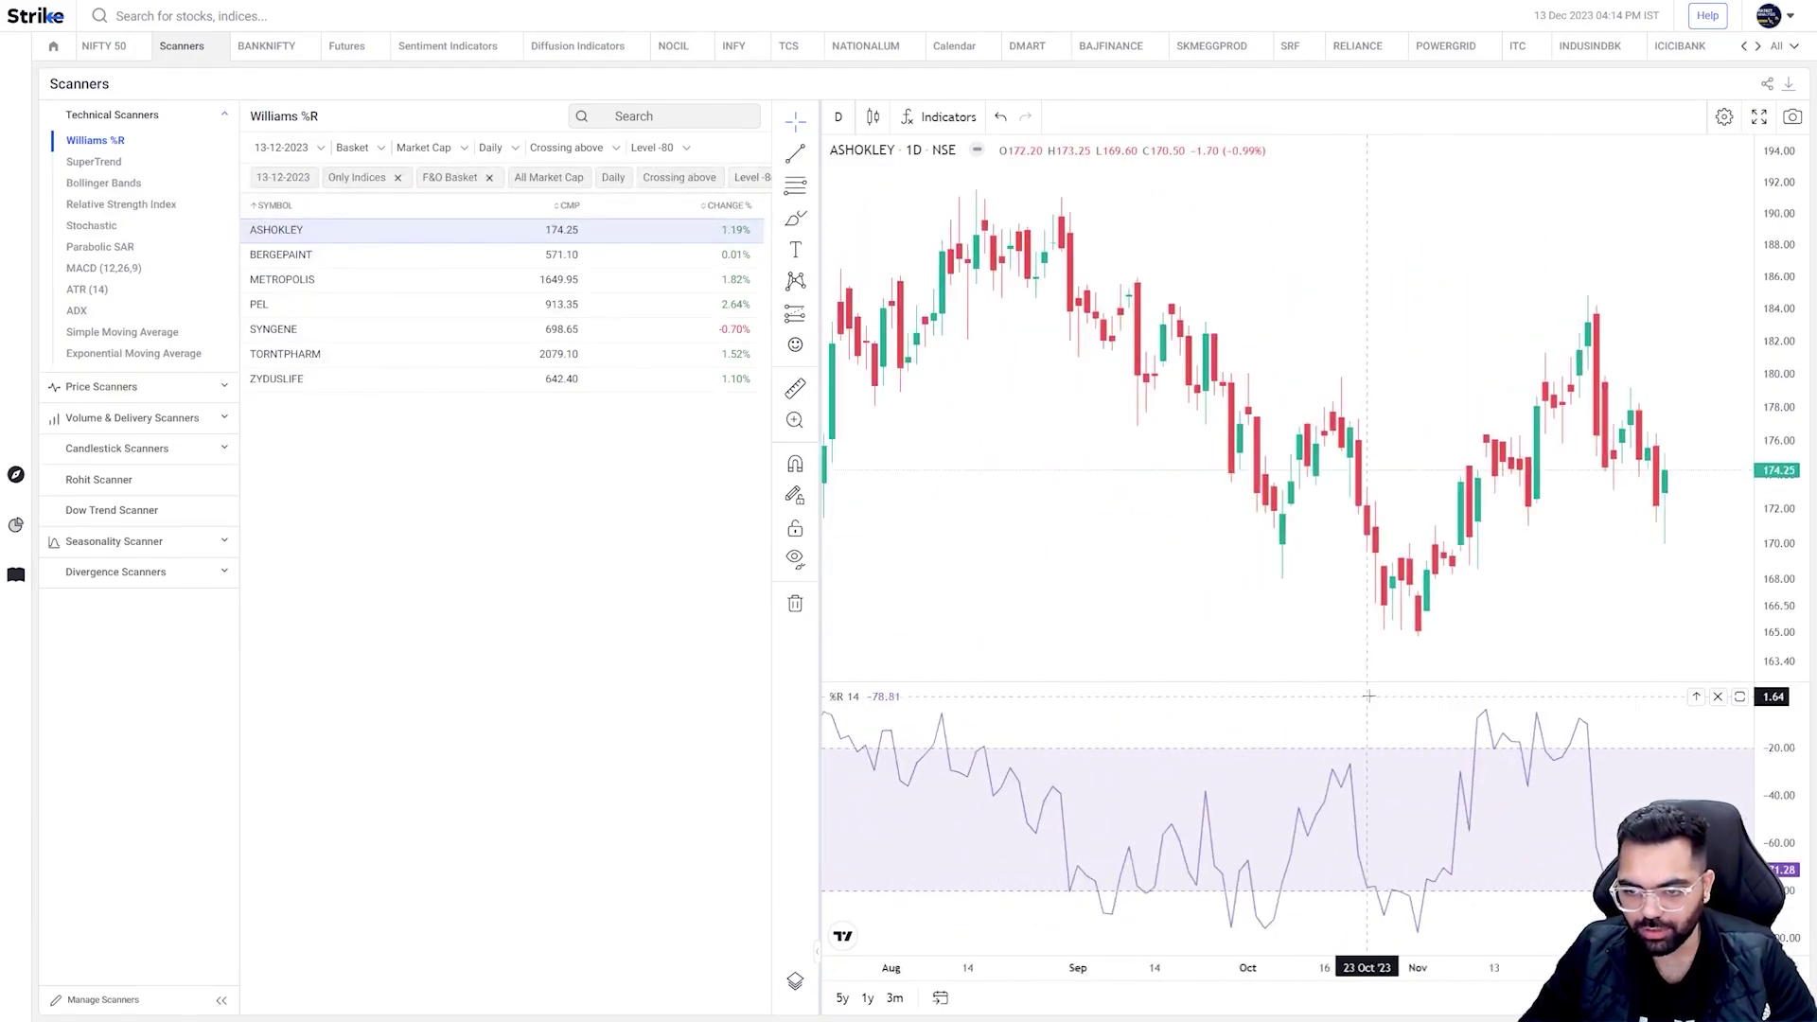
scroll(1369, 695, down, 2)
click(478, 255)
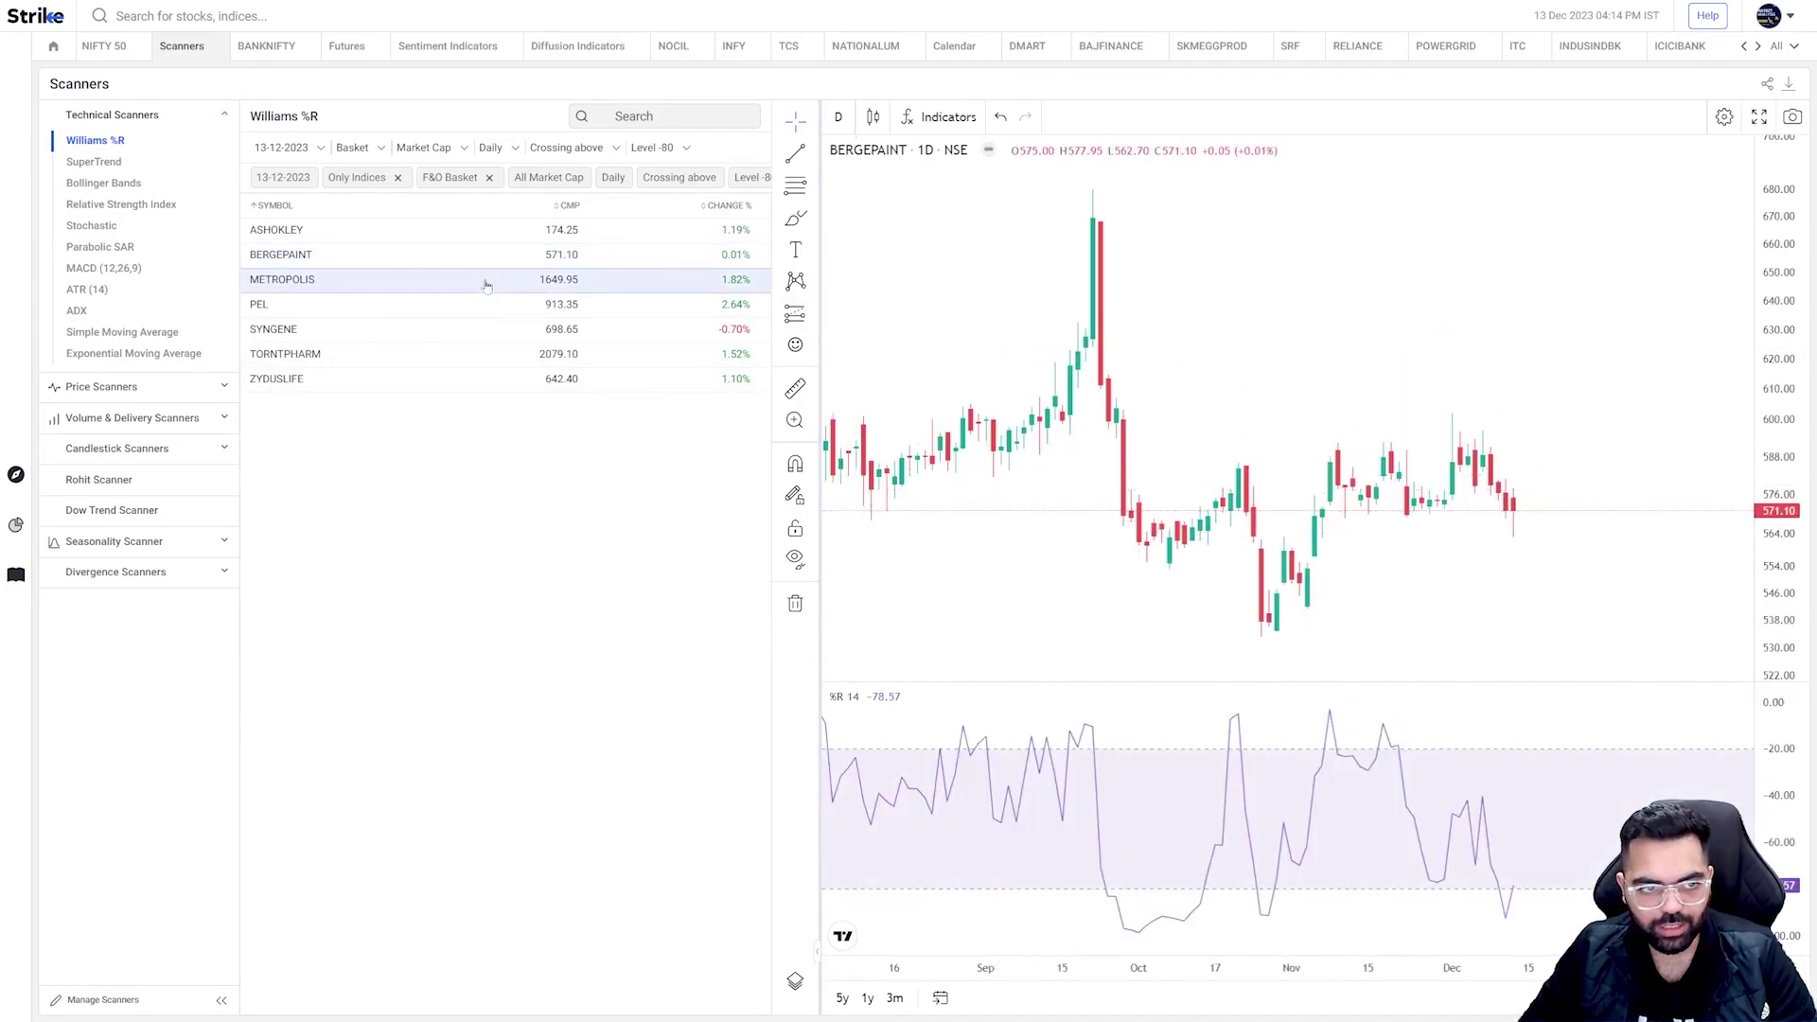
click(485, 282)
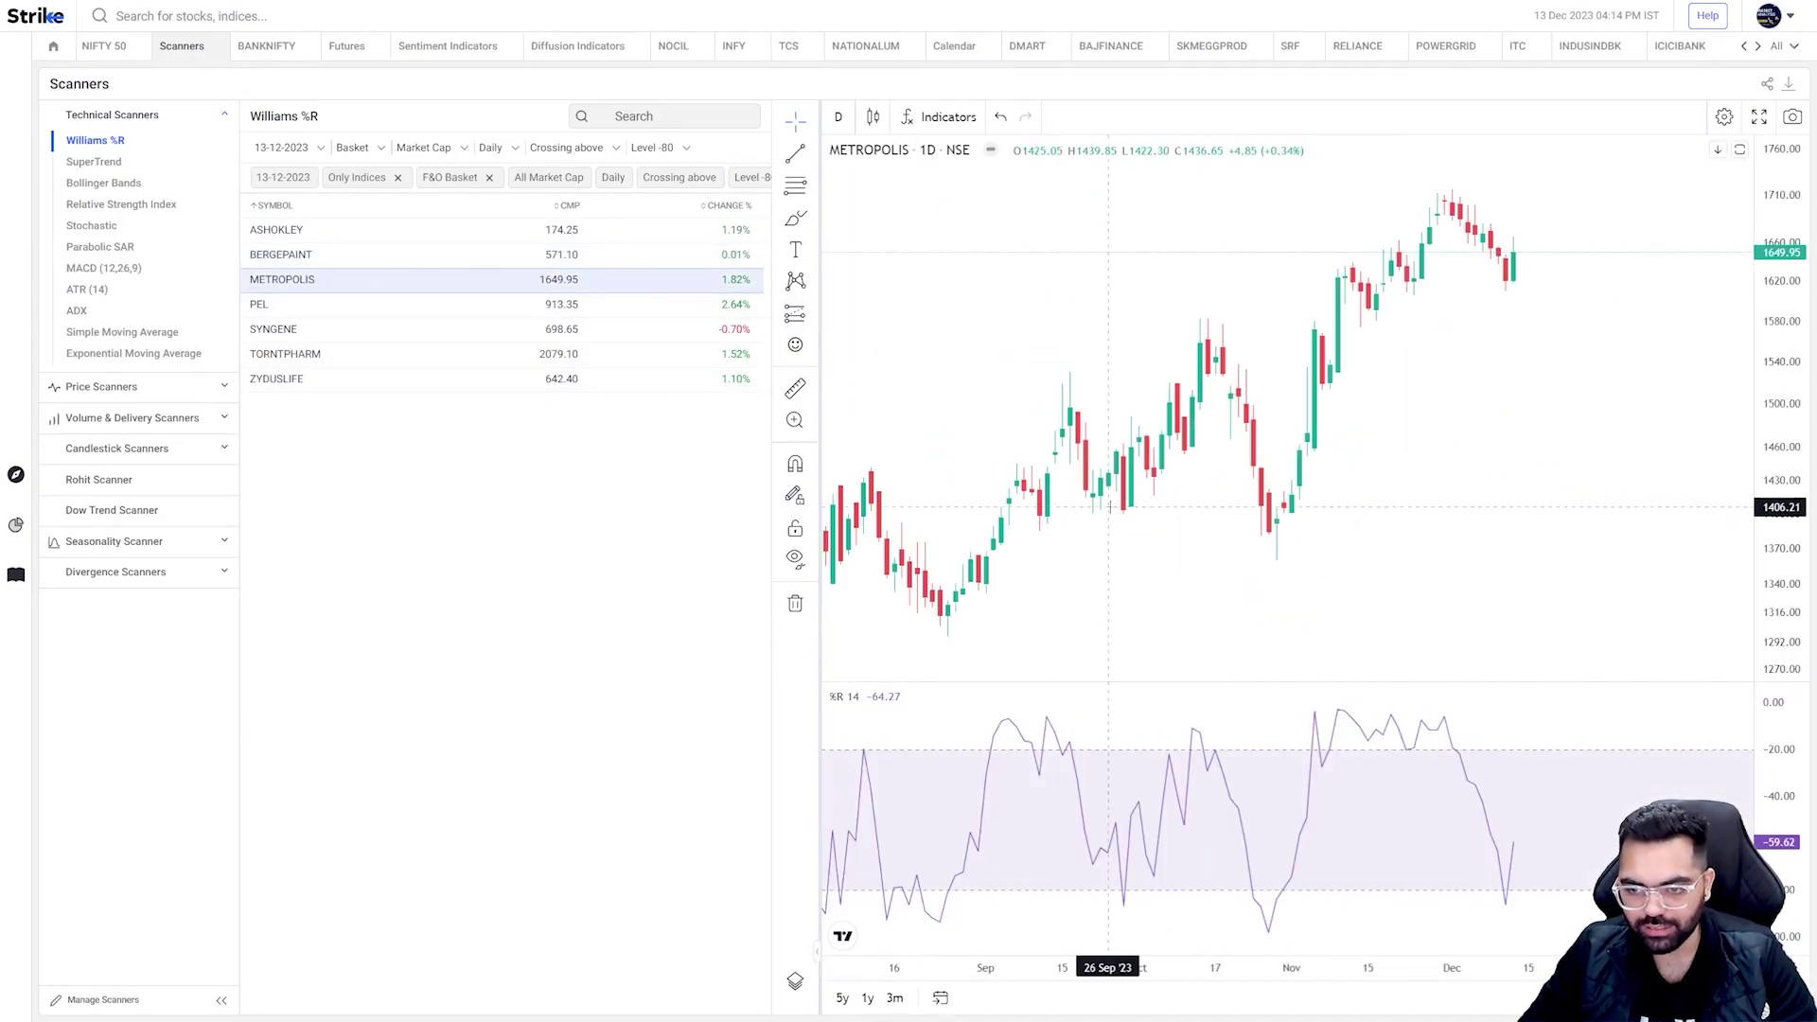
scroll(890, 521, up, 2)
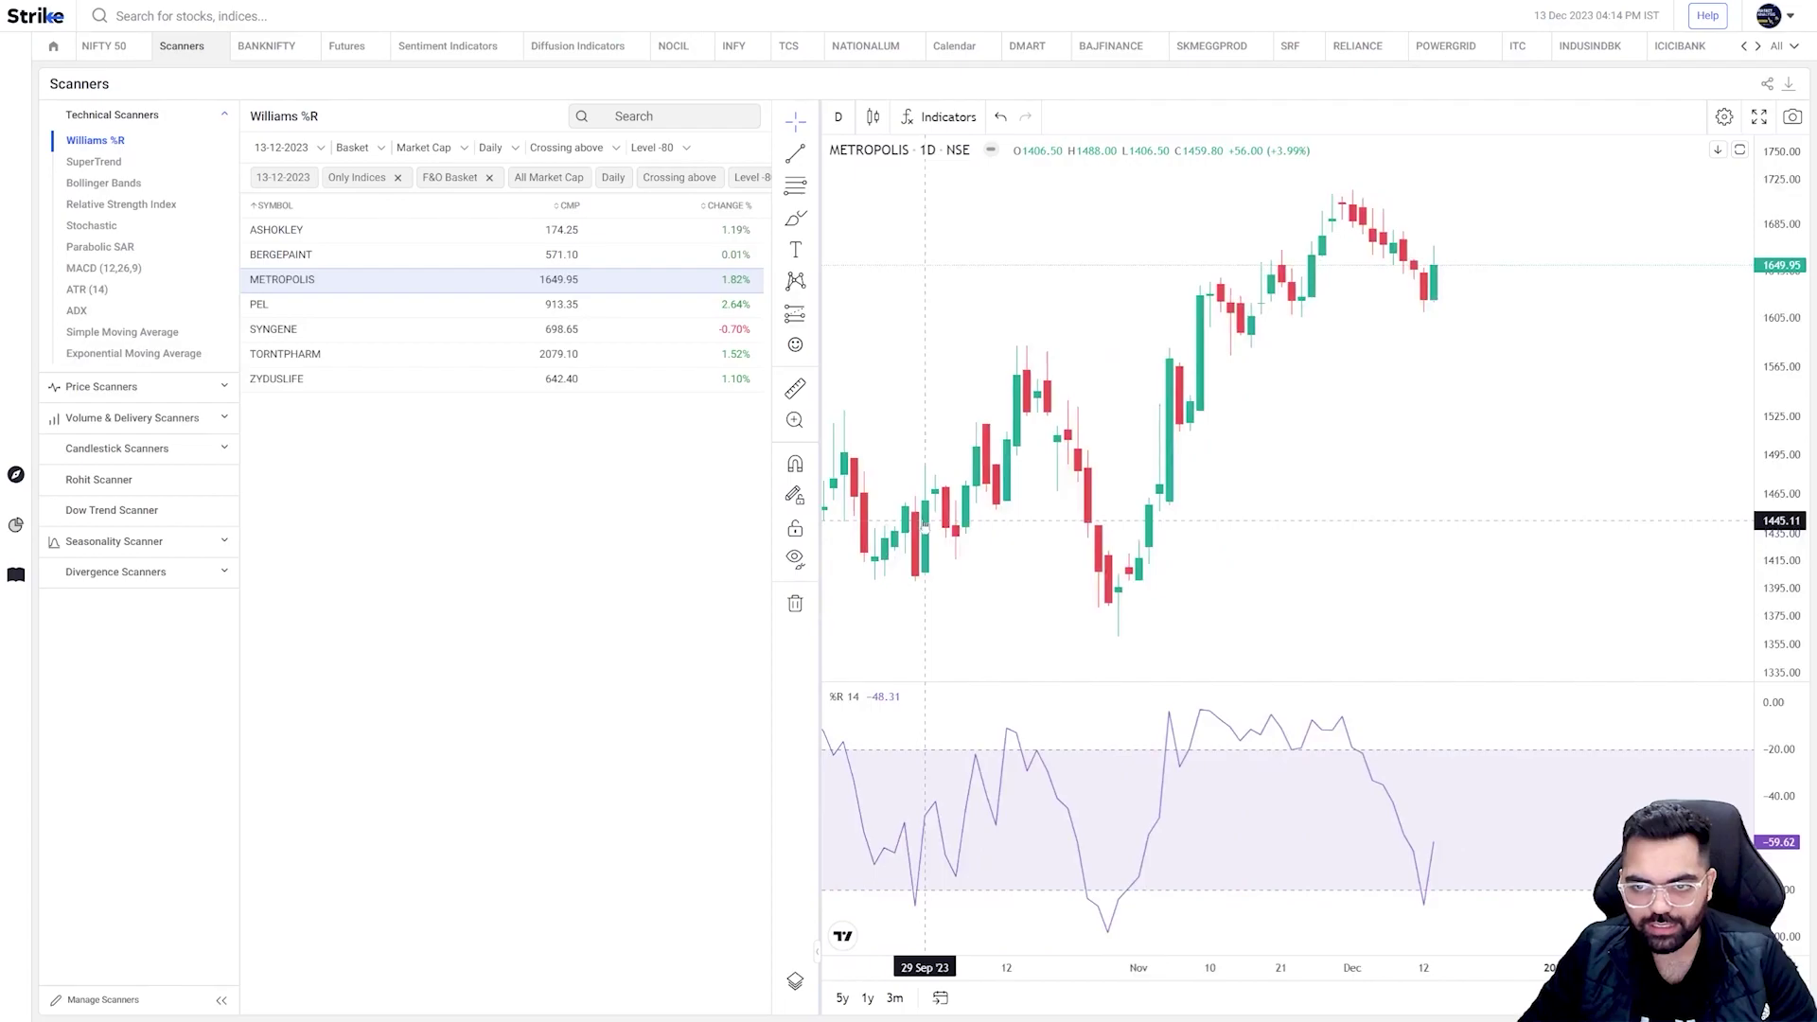
click(369, 303)
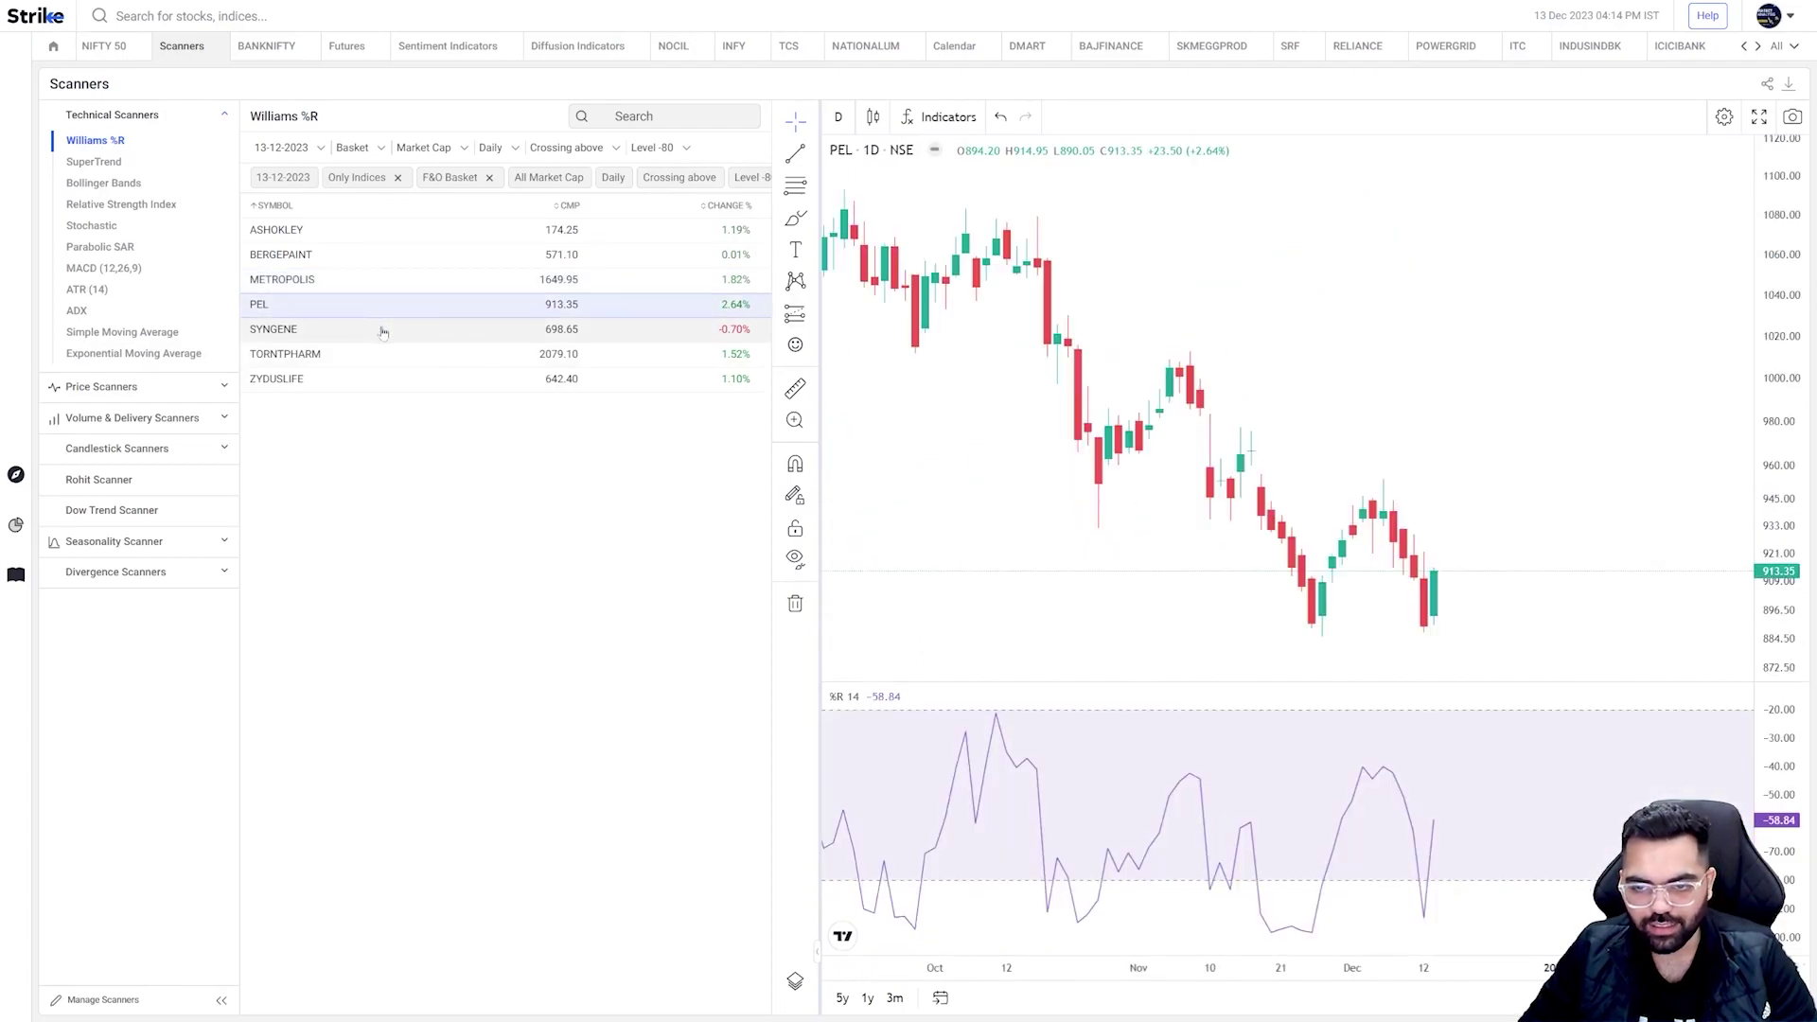
click(382, 331)
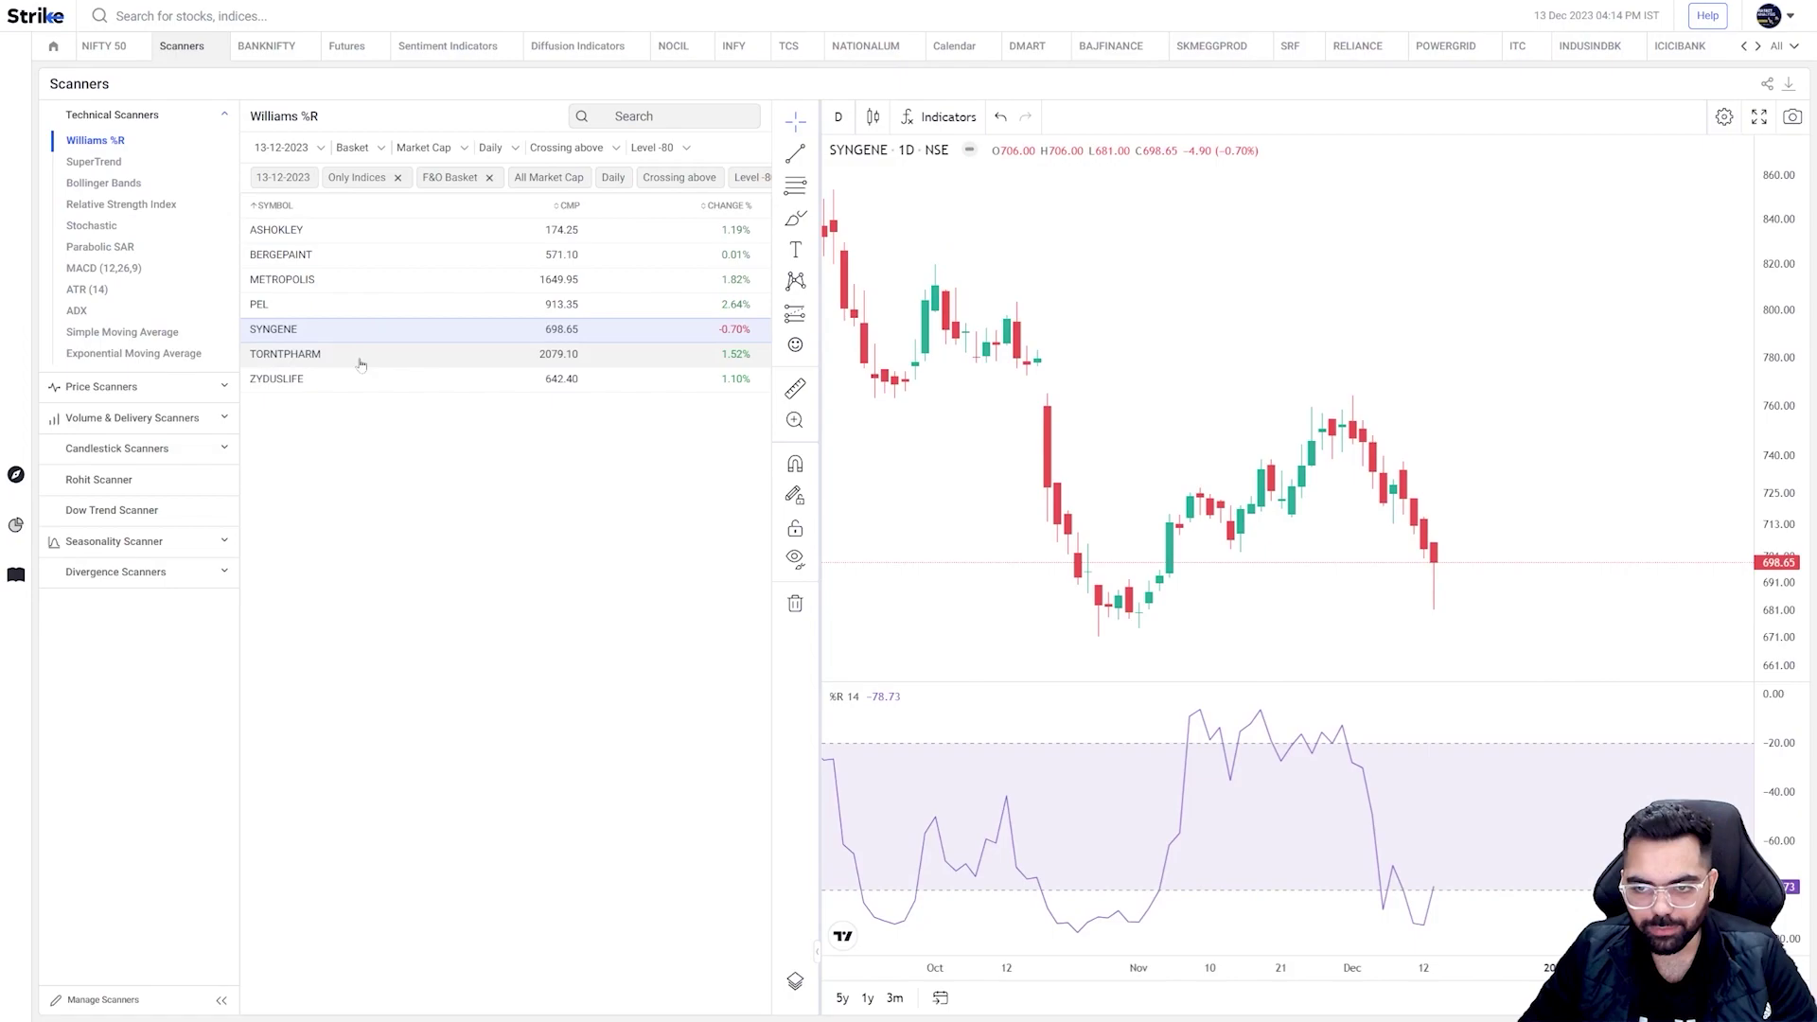
click(360, 359)
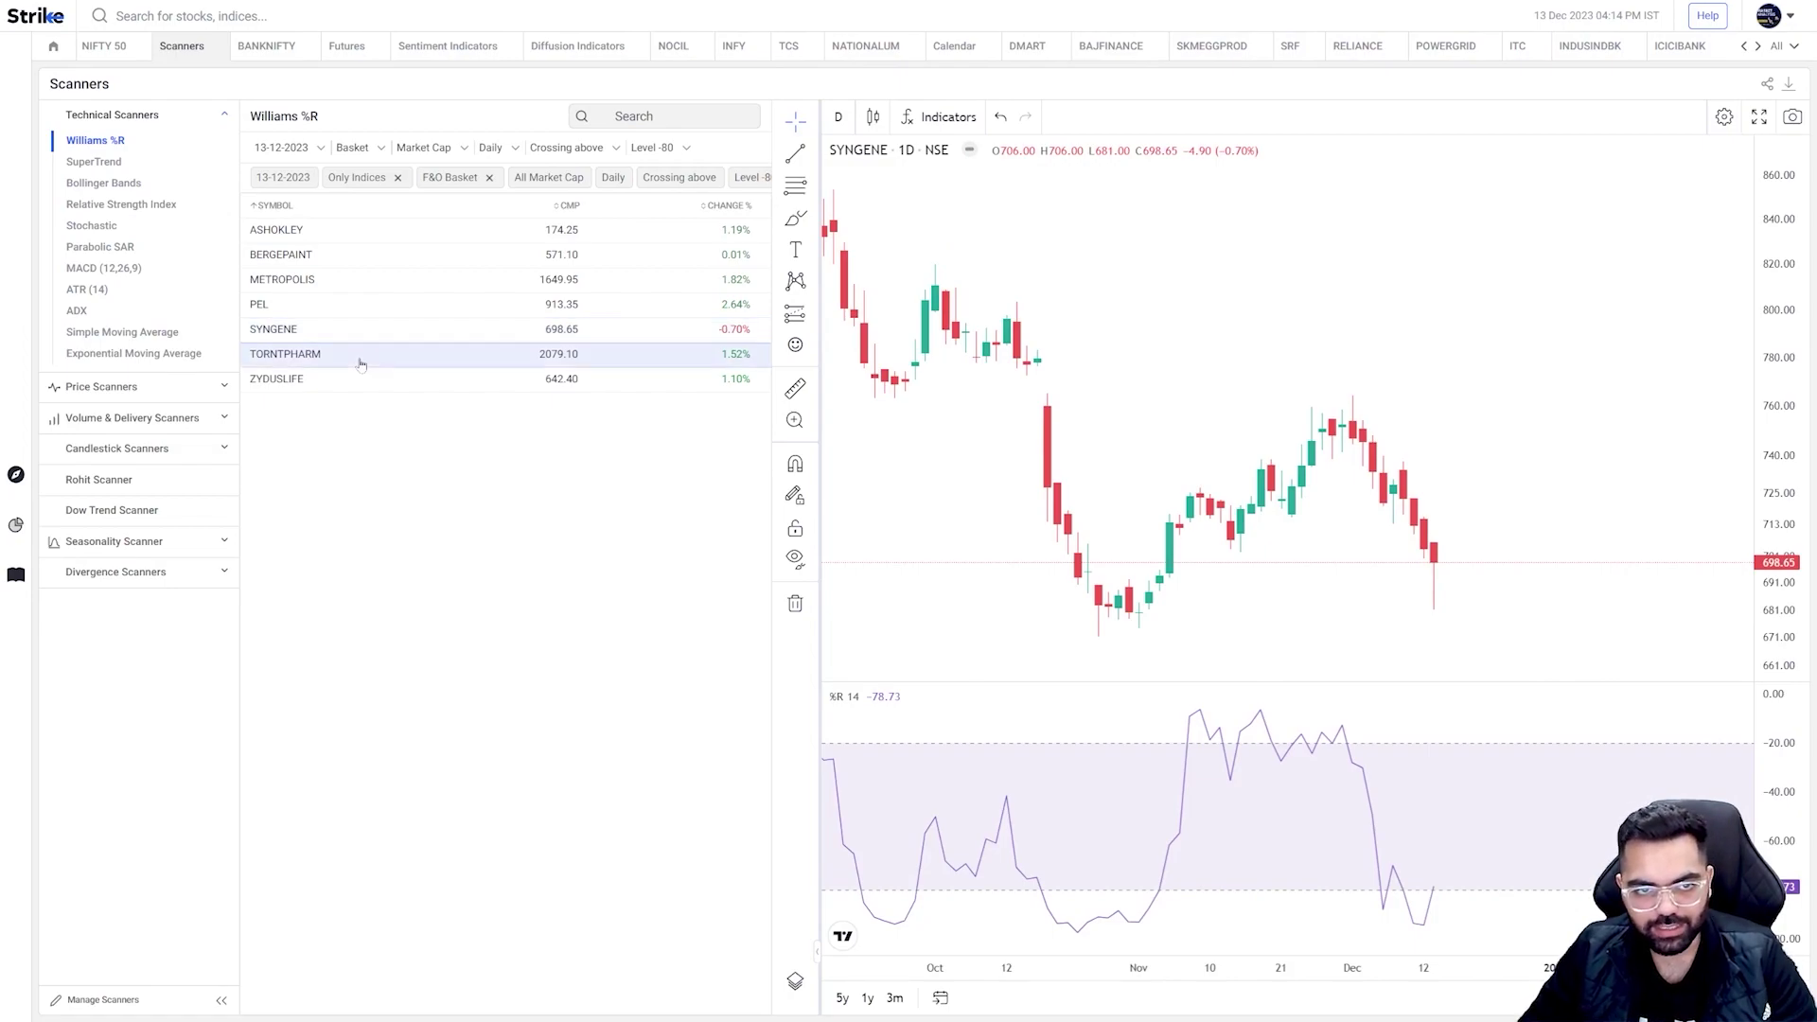
click(363, 381)
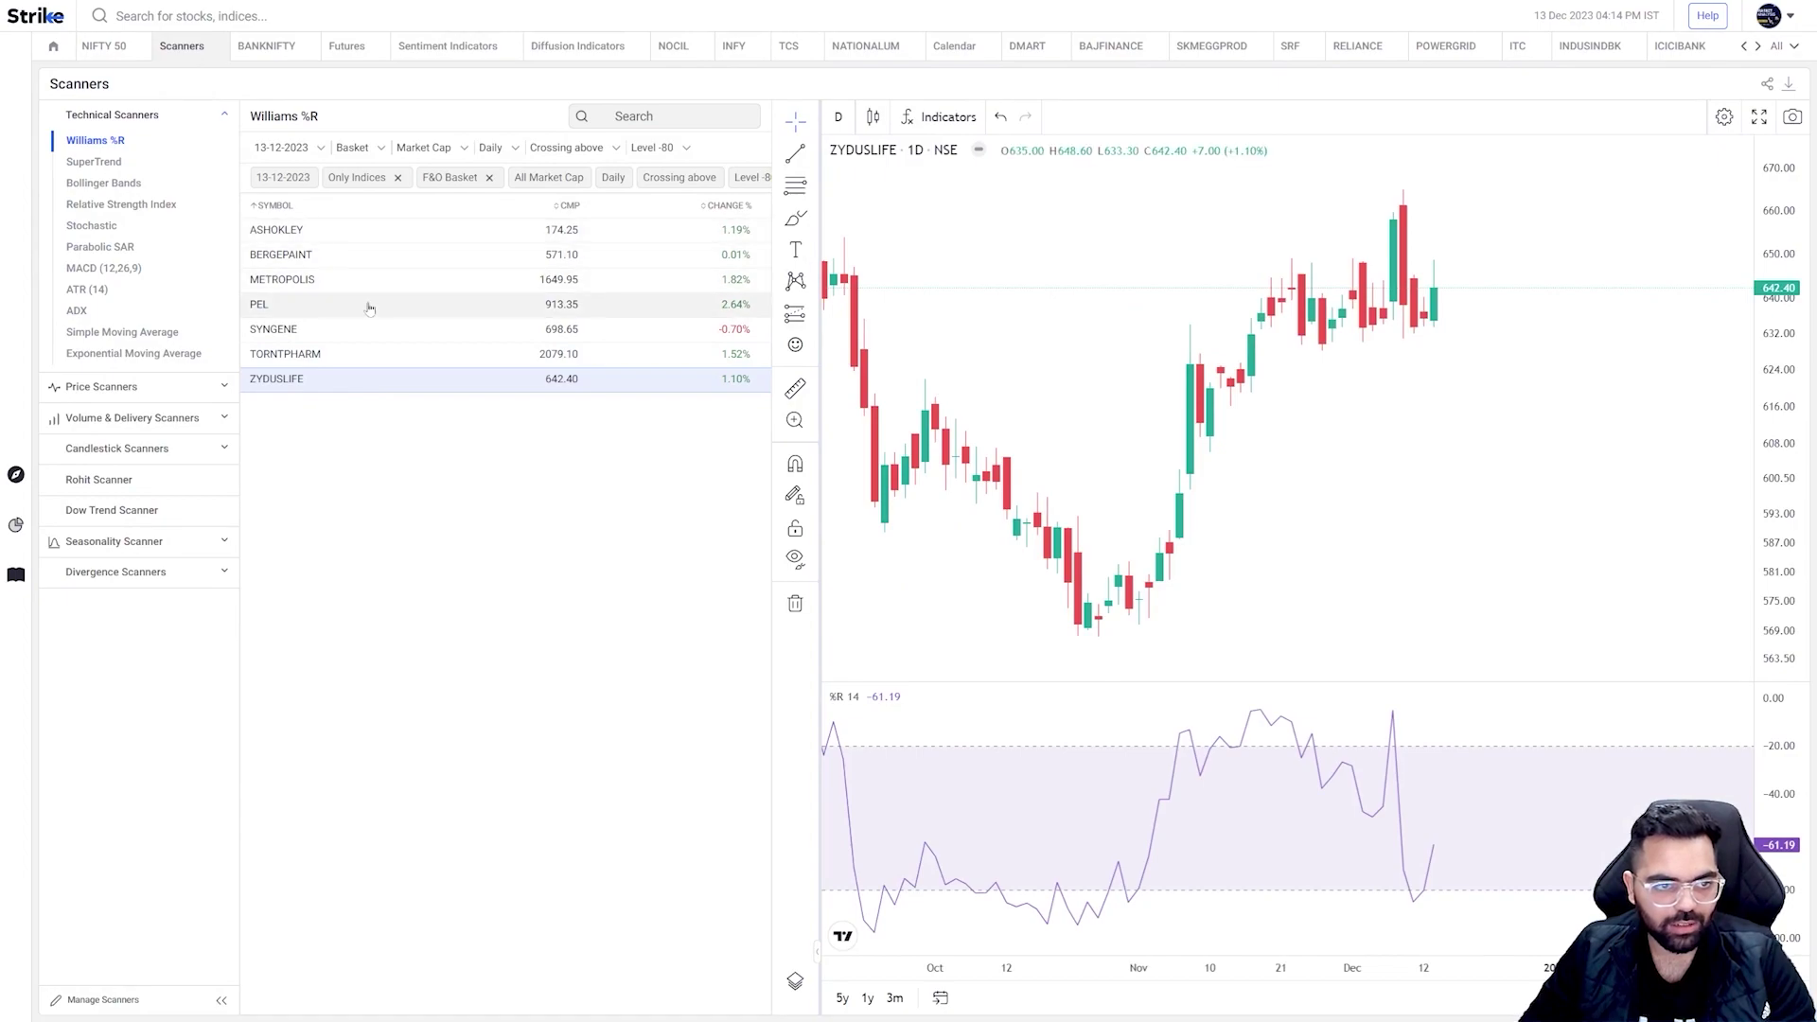
Step: Switch the scan timeframe to Weekly and view the MARICO and PAGEIND charts
click(512, 151)
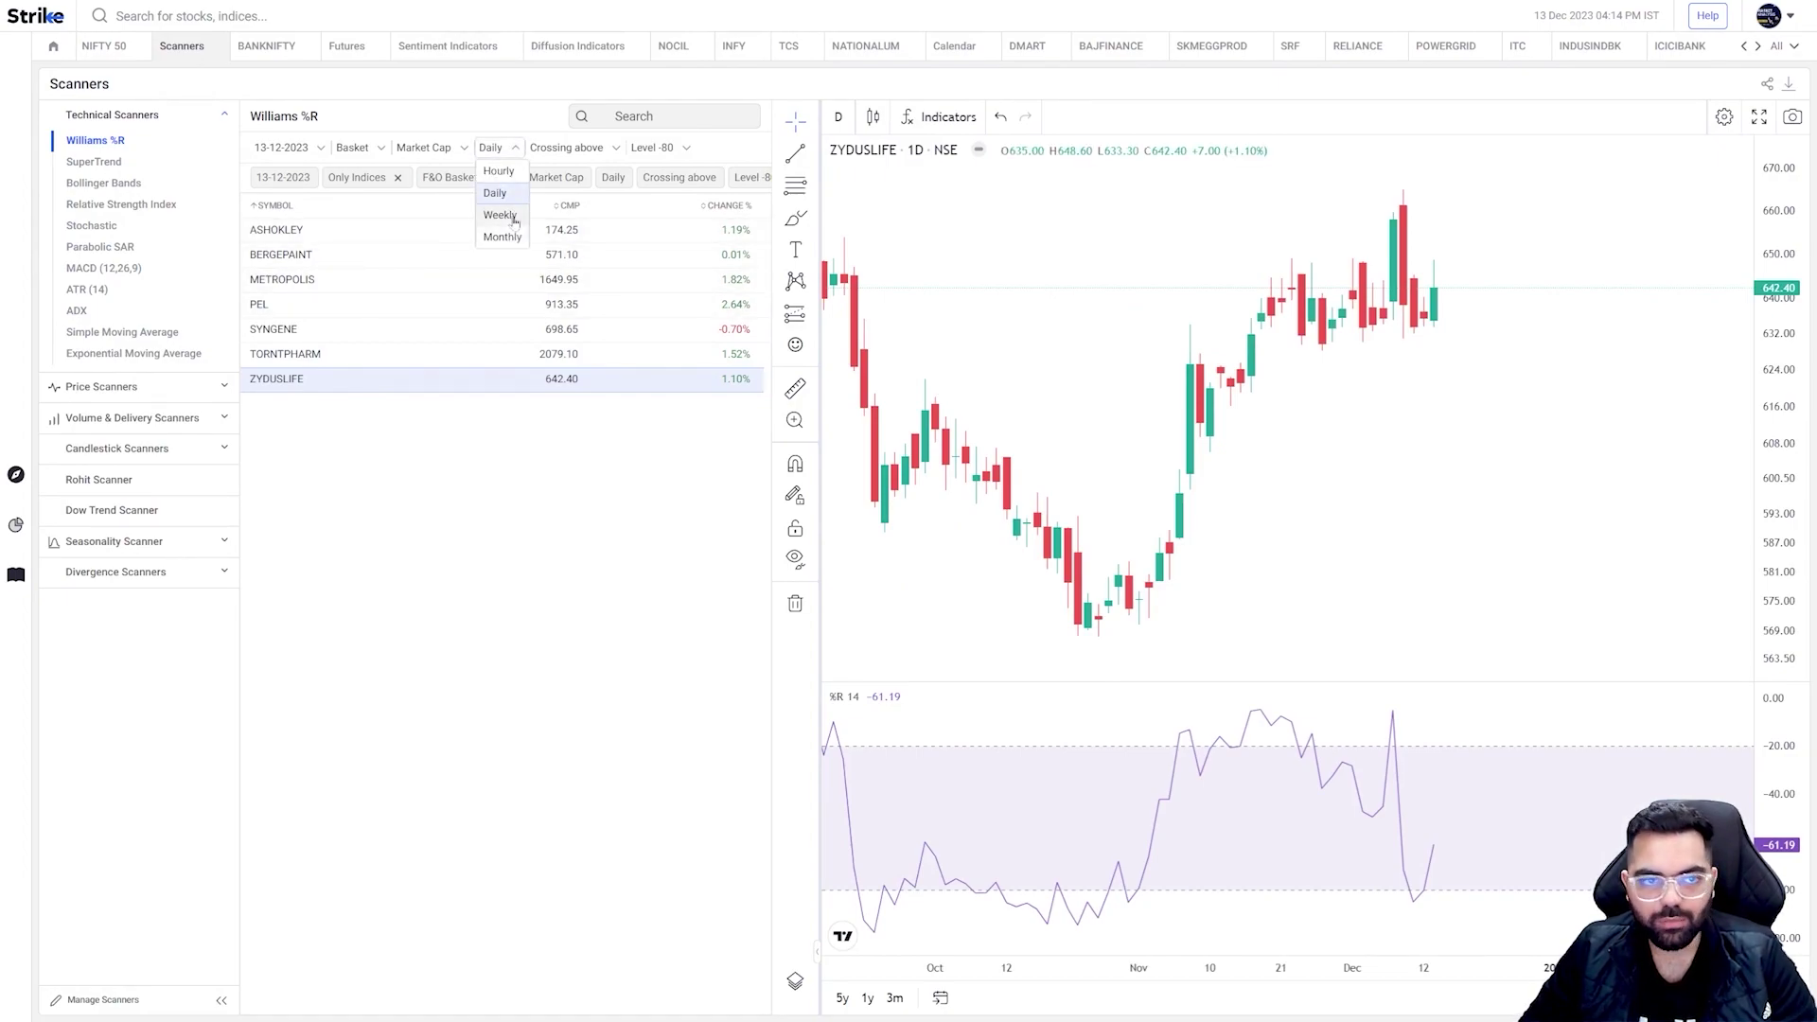
click(514, 217)
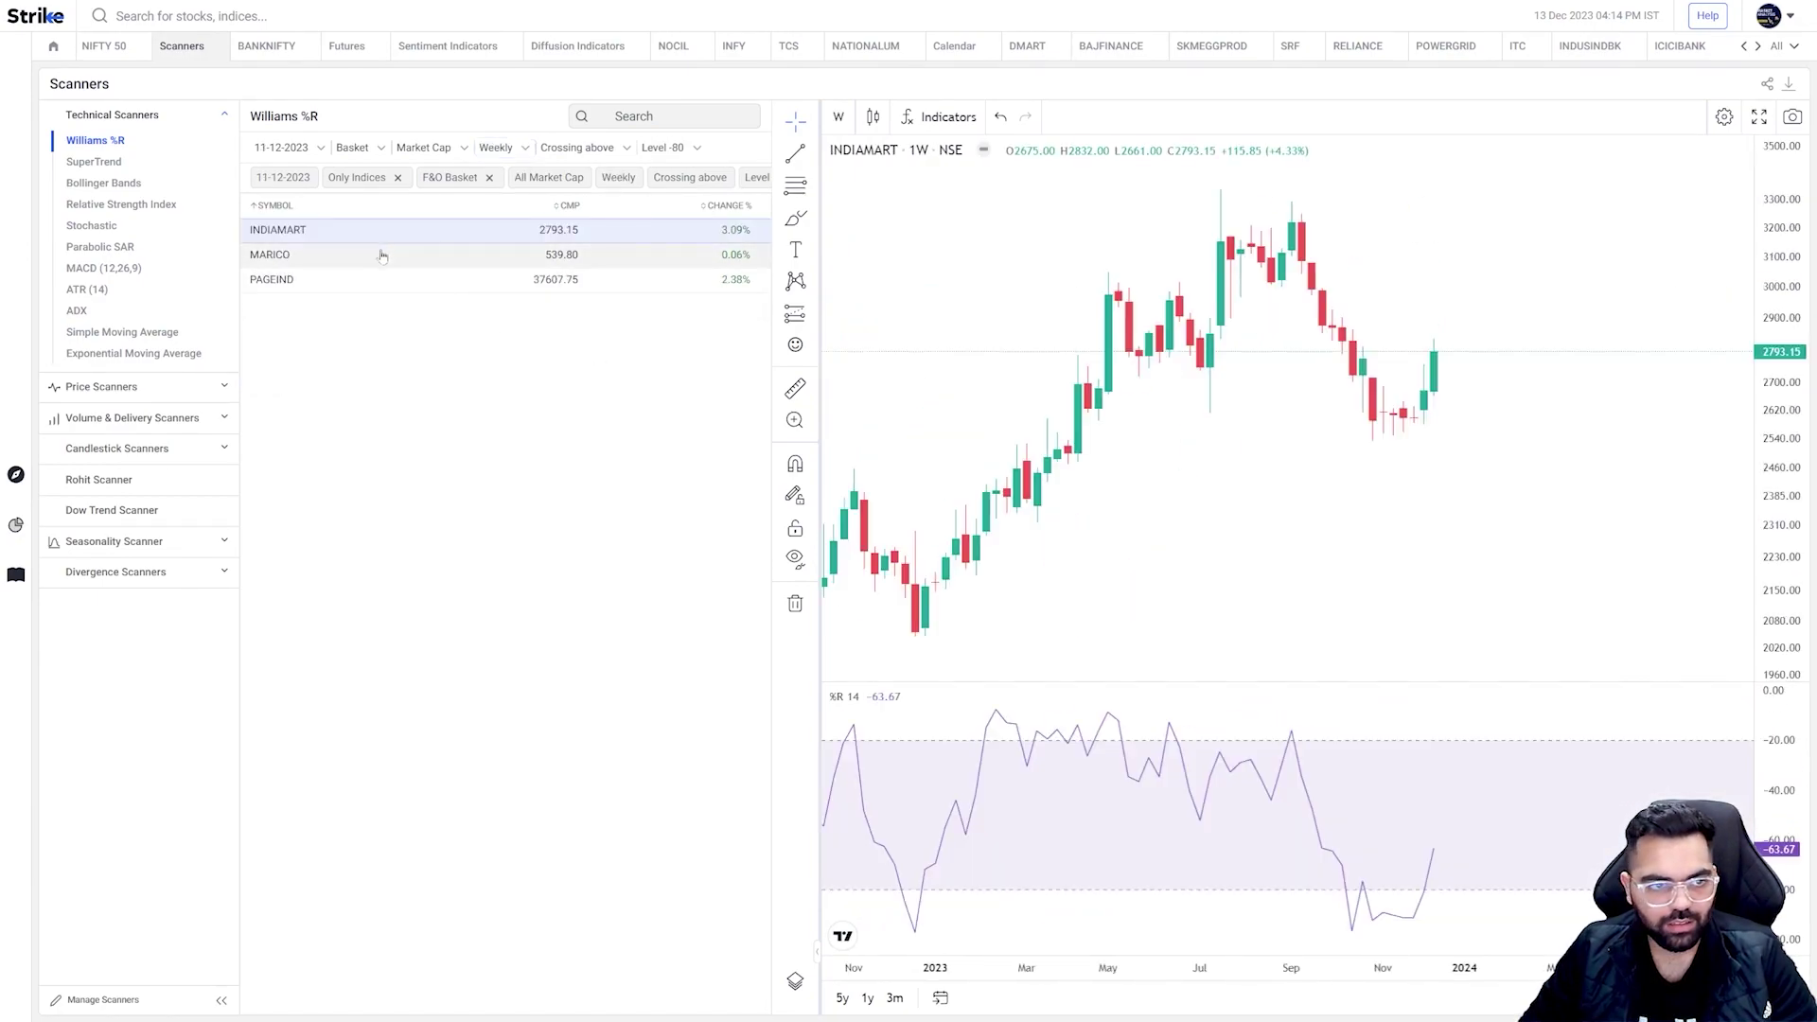
click(397, 256)
click(454, 280)
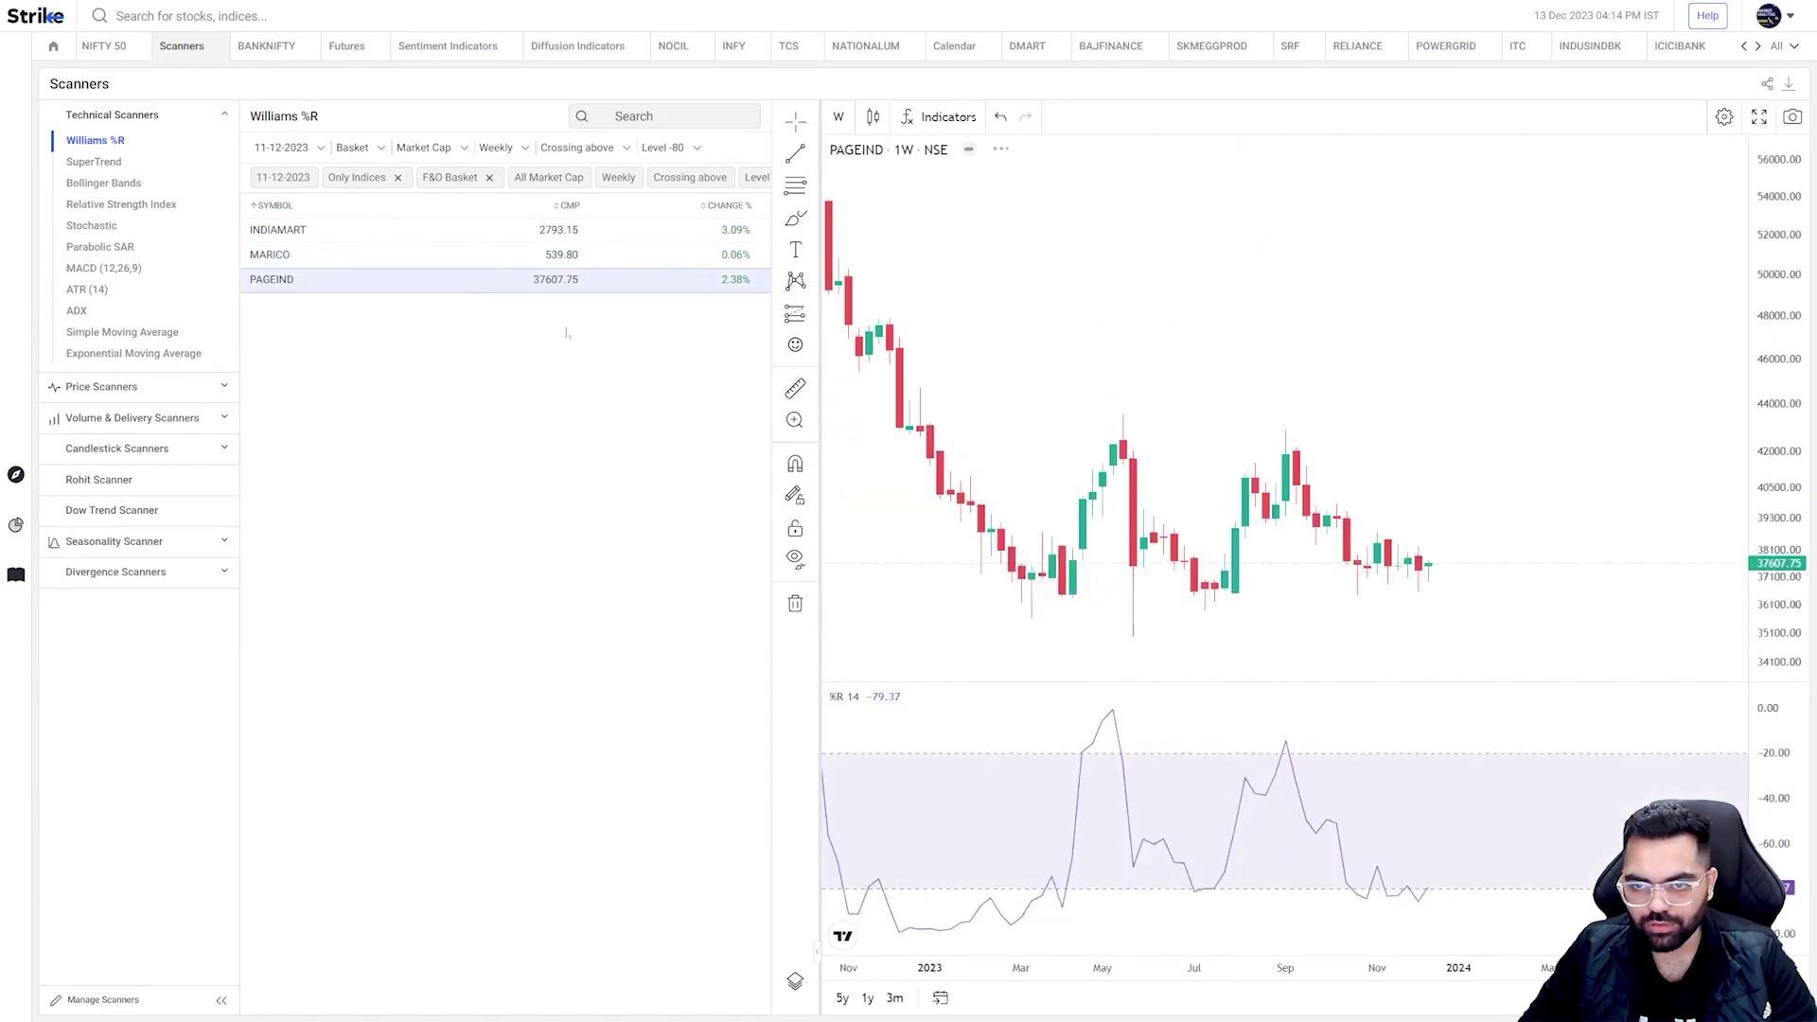